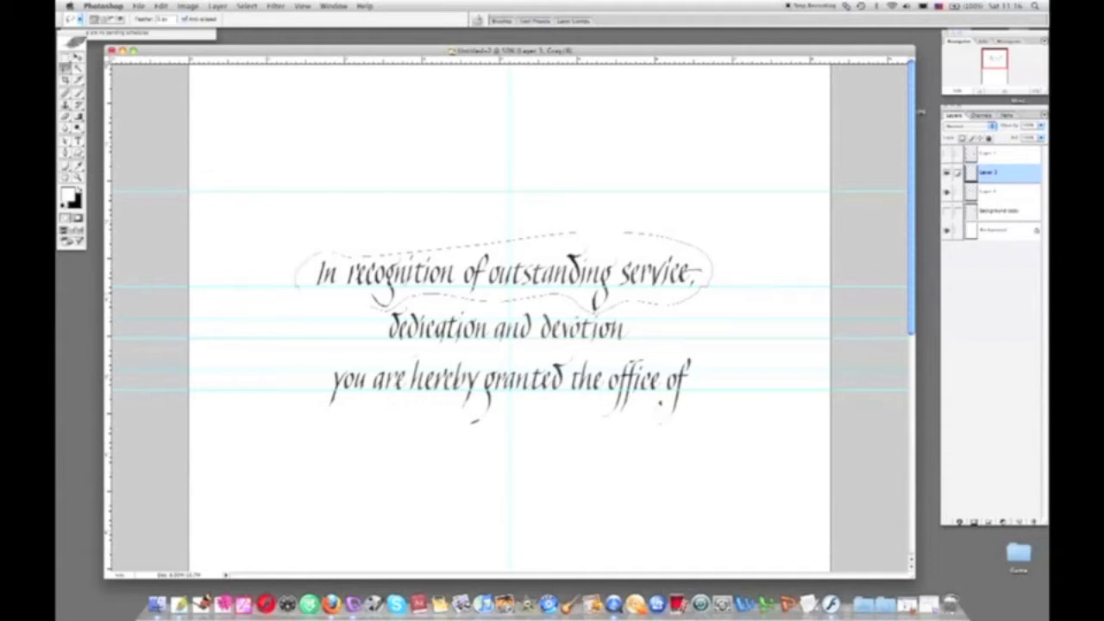
Nudge the selected line "In recognition of outstanding service," down toward its guideline and deselect it.
{"action": "left_click", "coordinate": [77, 57]}
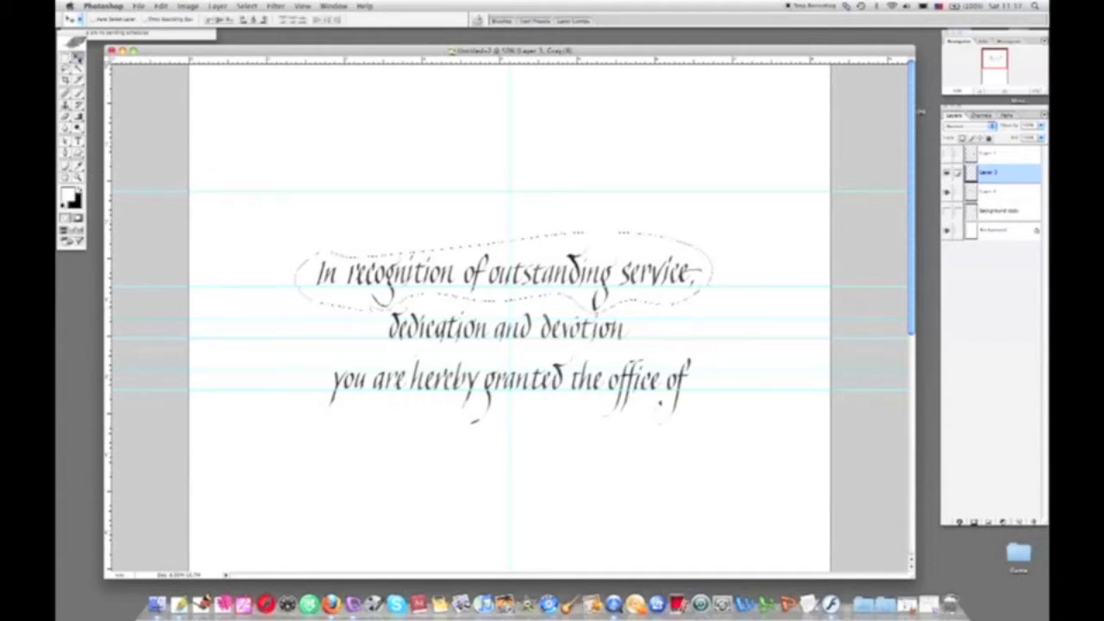
{"action": "key", "text": "super+d"}
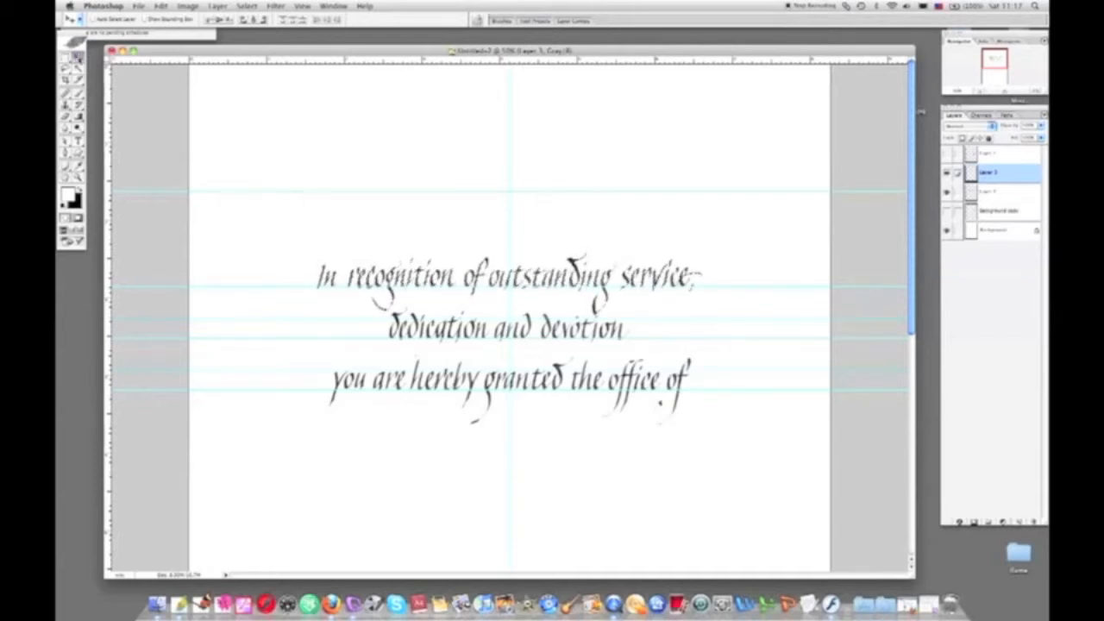
{"action": "left_click", "coordinate": [249, 7]}
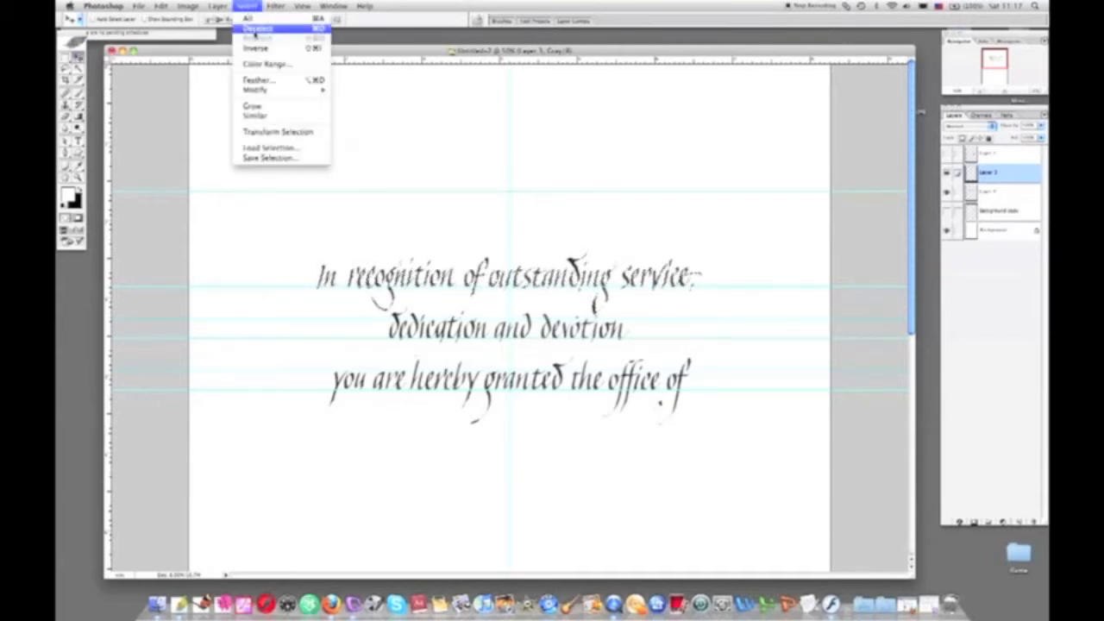
{"action": "left_click", "coordinate": [256, 31]}
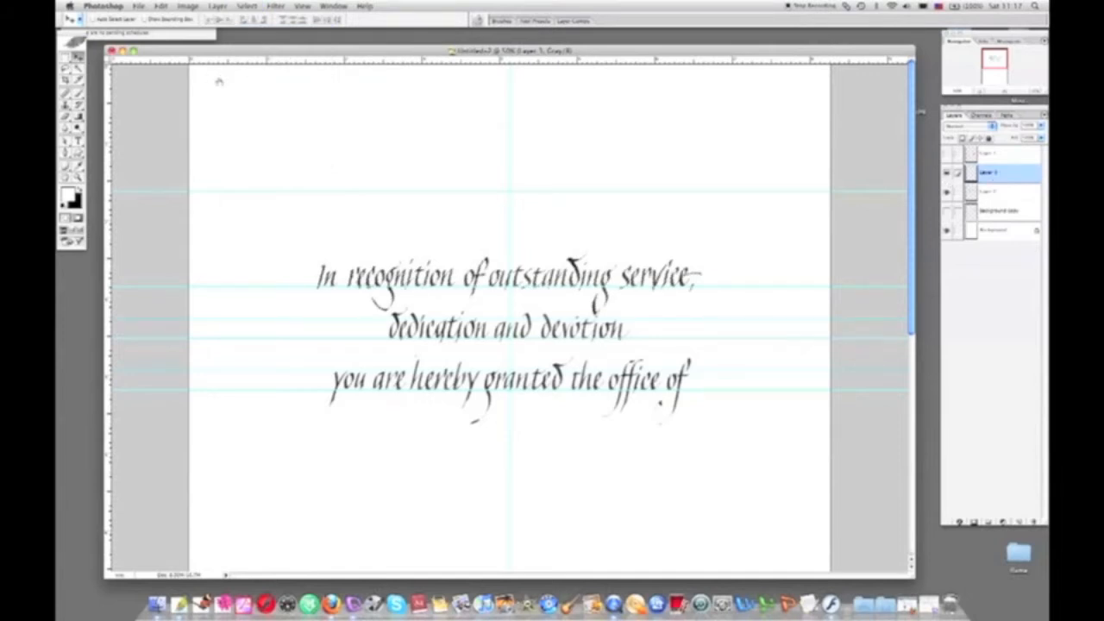
Merge the active text layer with the one below and shift the merged three-line text slightly right to centre it on the vertical guide.
{"action": "left_click", "coordinate": [217, 7]}
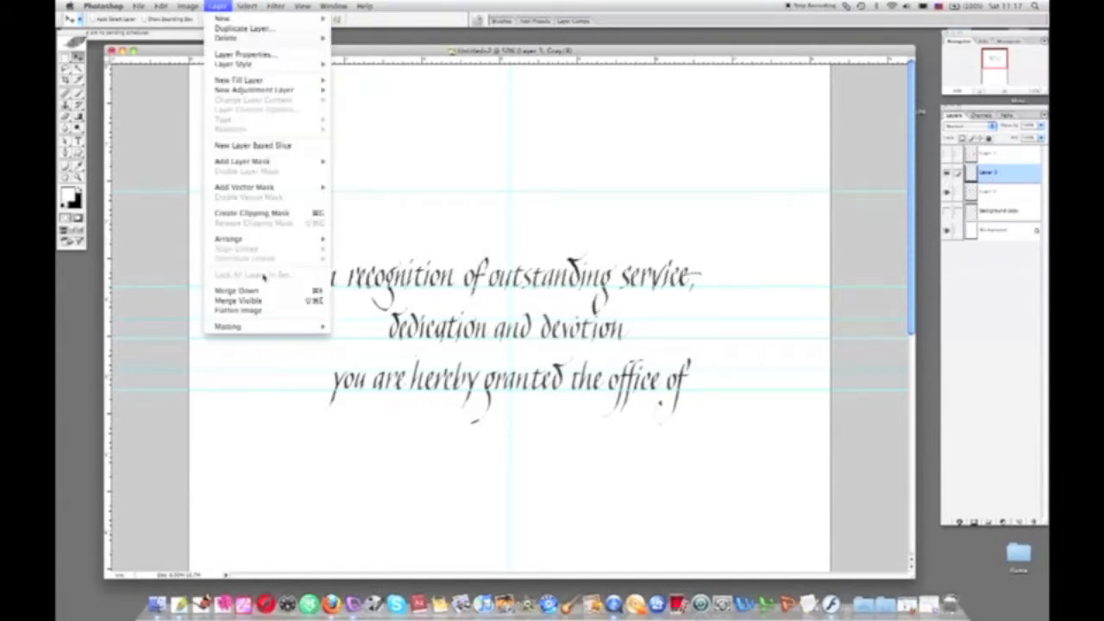
{"action": "left_click", "coordinate": [266, 291]}
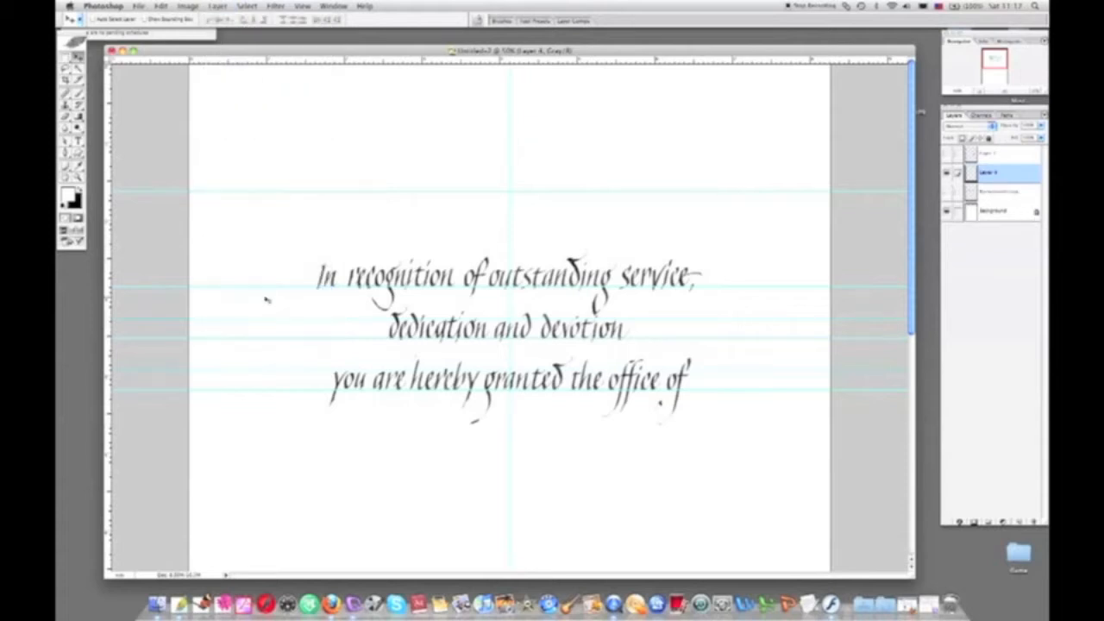
{"action": "mouse_move", "coordinate": [509, 328]}
{"action": "left_mouse_down"}
{"action": "mouse_move", "coordinate": [497, 207]}
{"action": "mouse_move", "coordinate": [517, 329]}
{"action": "left_mouse_up"}
{"action": "key", "text": "Left"}
{"action": "key", "text": "Left"}
{"action": "key", "text": "Left"}
Show the "HONORARY LIFE PRESIDENT" layer and move the heading up beneath the three lines of text.
{"action": "left_click", "coordinate": [947, 154]}
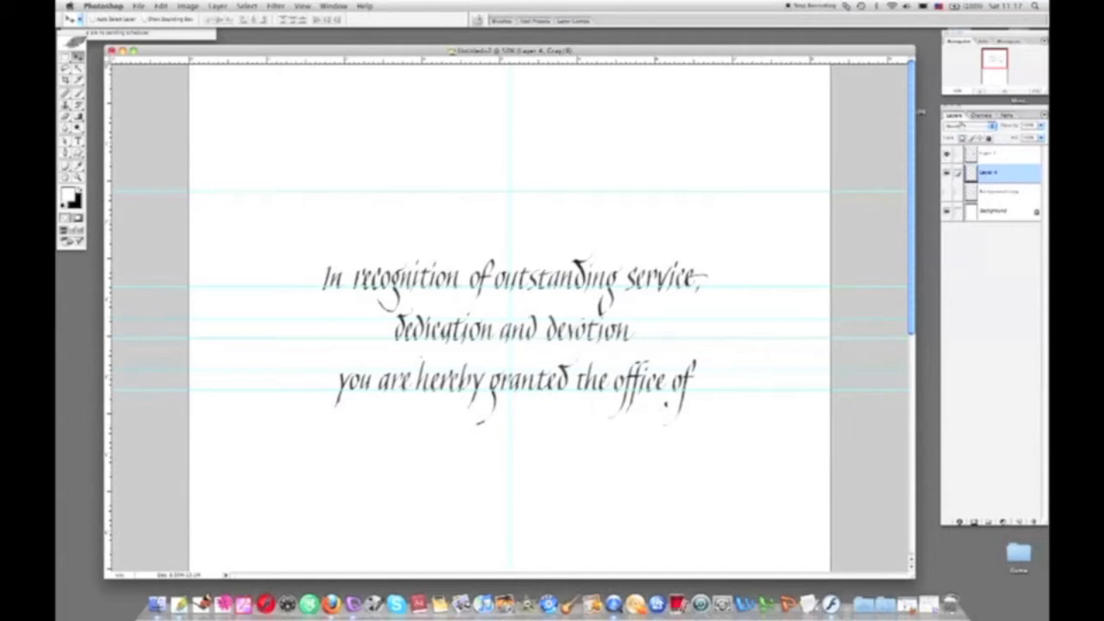
{"action": "key", "text": "super+minus"}
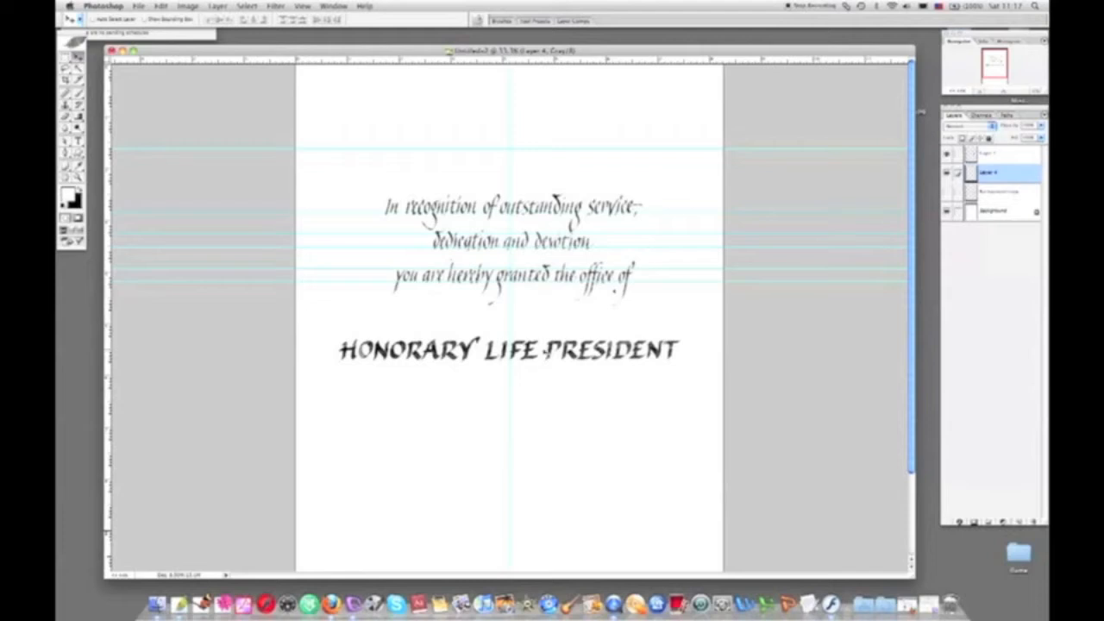
{"action": "left_click", "coordinate": [993, 155]}
{"action": "left_click_drag", "start_coordinate": [539, 366], "coordinate": [542, 336]}
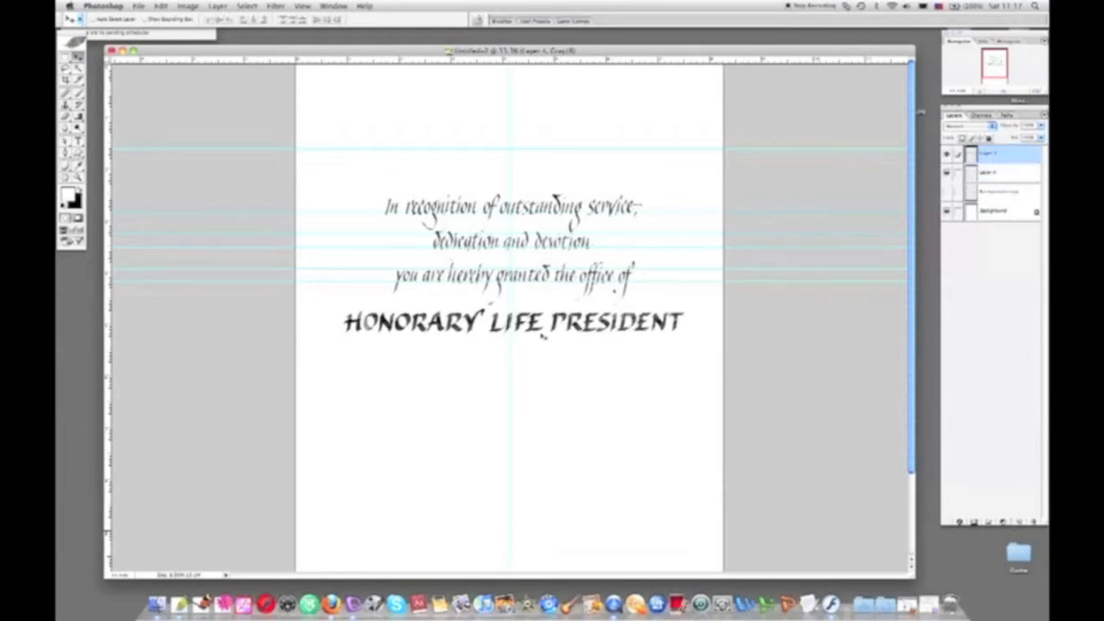
Scale the "HONORARY LIFE PRESIDENT" heading down slightly wider than the text above and centre it on the vertical guide.
{"action": "left_click", "coordinate": [161, 7]}
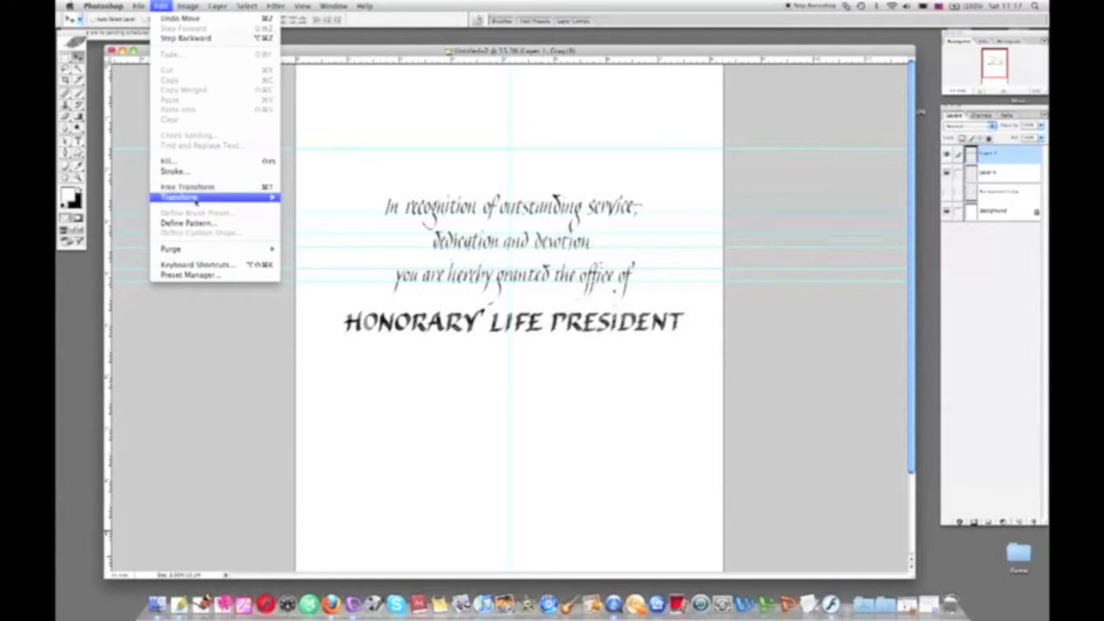
{"action": "mouse_move", "coordinate": [197, 198]}
{"action": "left_click", "coordinate": [315, 216]}
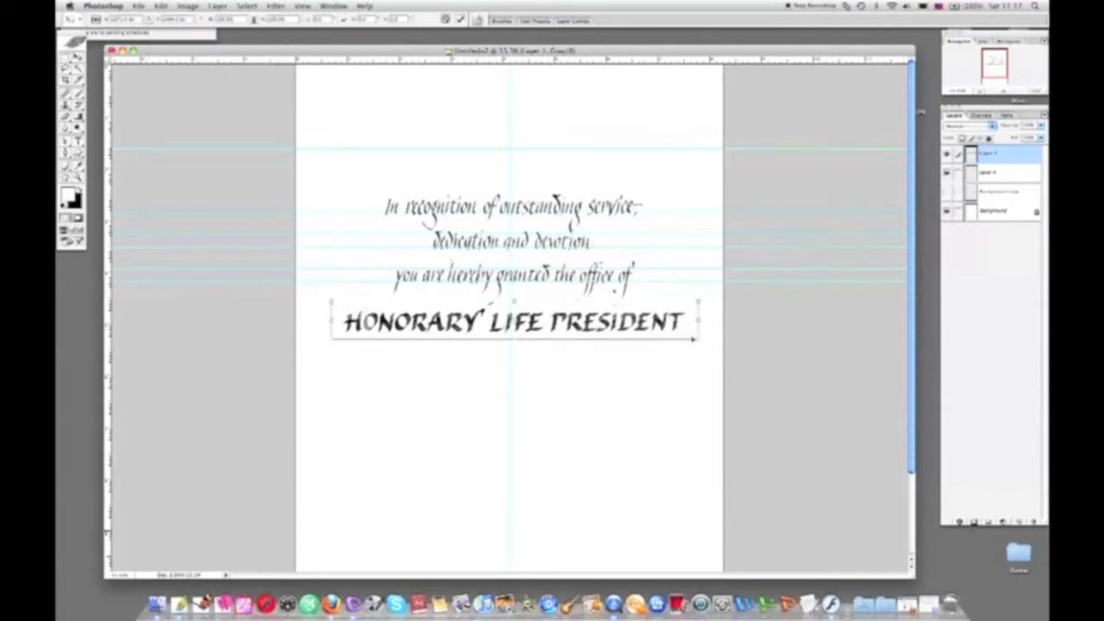
{"action": "left_click_drag", "start_coordinate": [697, 339], "coordinate": [662, 334]}
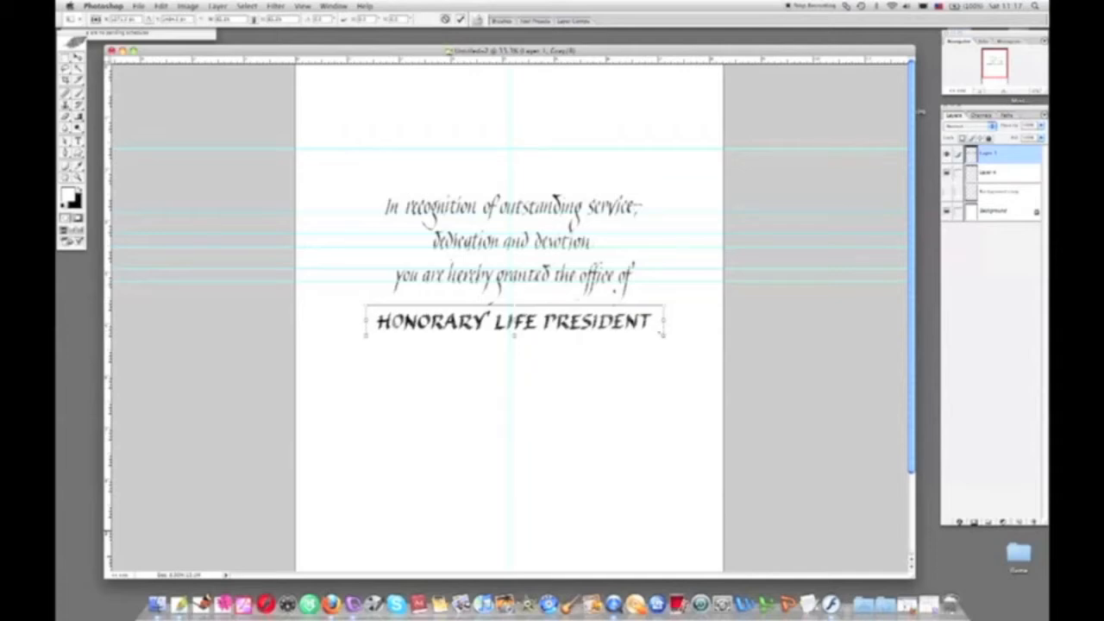
{"action": "key", "text": "Left"}
{"action": "key", "text": "Left"}
{"action": "key", "text": "Left"}
{"action": "key", "text": "Left"}
{"action": "key", "text": "Left"}
{"action": "key", "text": "Left"}
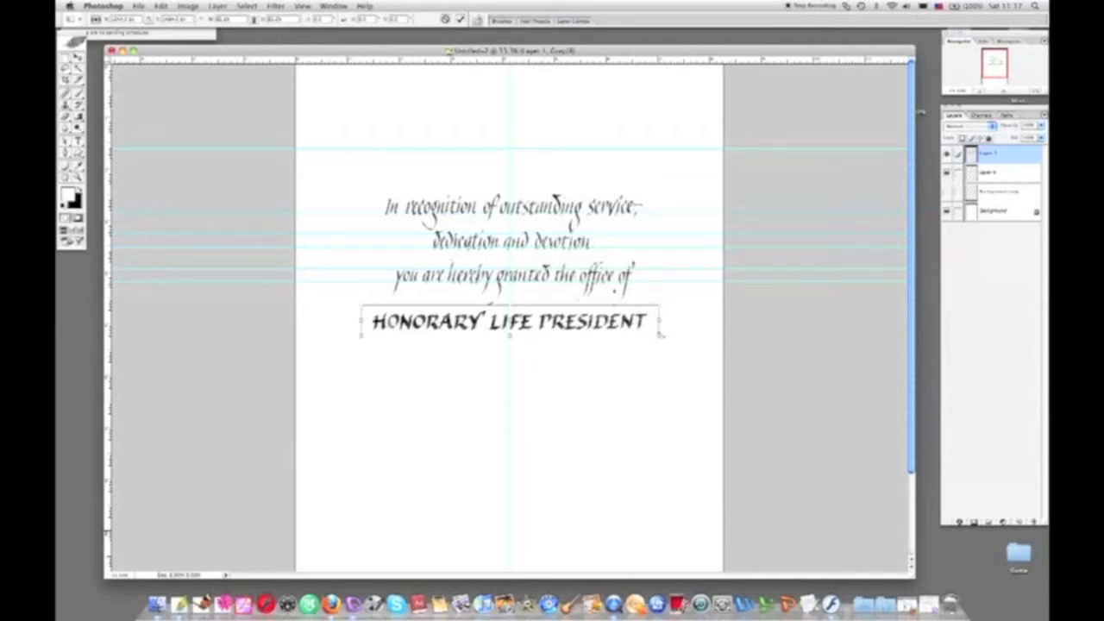
{"action": "key", "text": "Return"}
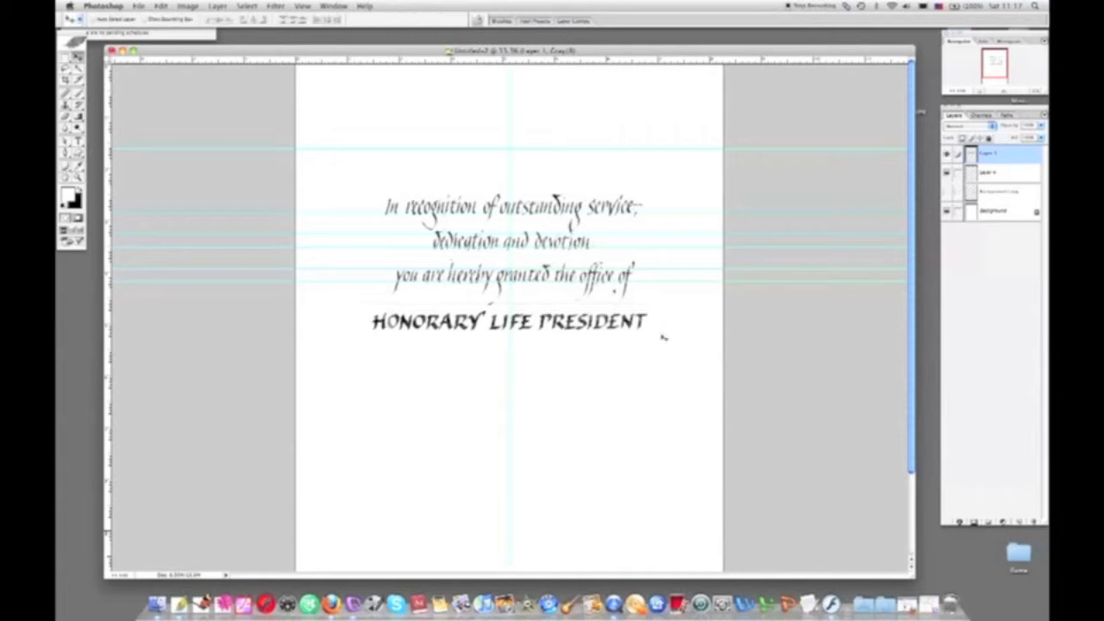
Nudge the "HONORARY LIFE PRESIDENT" heading up to match the line spacing of the text above.
{"action": "key", "text": "Up"}
{"action": "key", "text": "Up"}
{"action": "key", "text": "Up"}
{"action": "key", "text": "Up"}
{"action": "key", "text": "Up"}
{"action": "key", "text": "Up"}
{"action": "key", "text": "Up"}
{"action": "key", "text": "Up"}
{"action": "key", "text": "Up"}
{"action": "key", "text": "Up"}
{"action": "key", "text": "Up"}
{"action": "key", "text": "Up"}
{"action": "key", "text": "Up"}
{"action": "key", "text": "Up"}
{"action": "key", "text": "Up"}
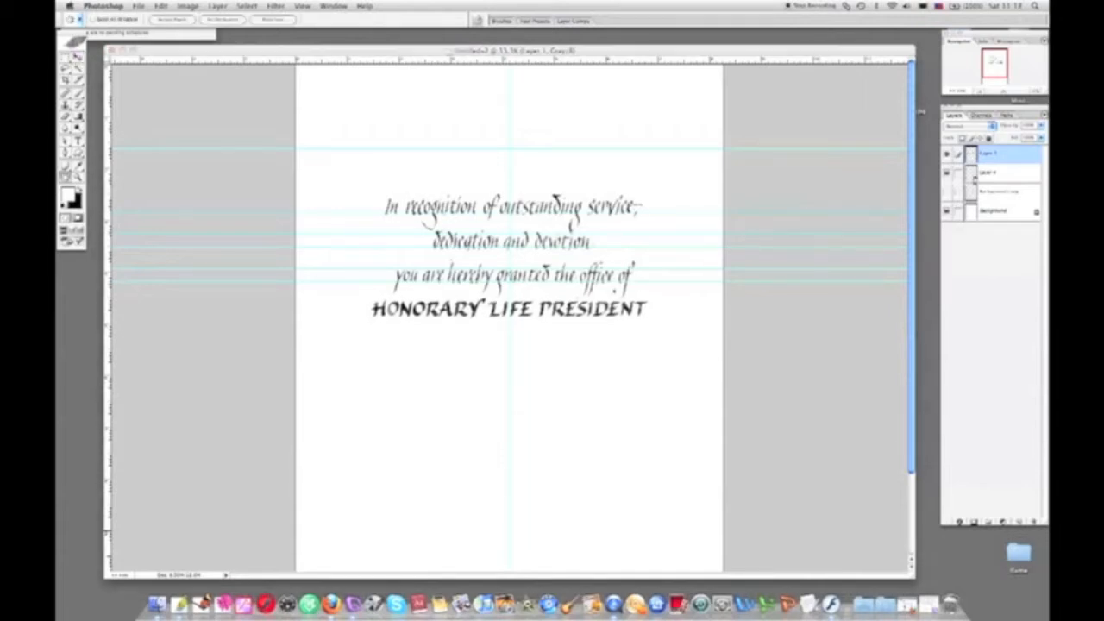
Show the Background copy layer and move its "from this day" and date text below the heading, near the vertical guide.
{"action": "left_click", "coordinate": [946, 194]}
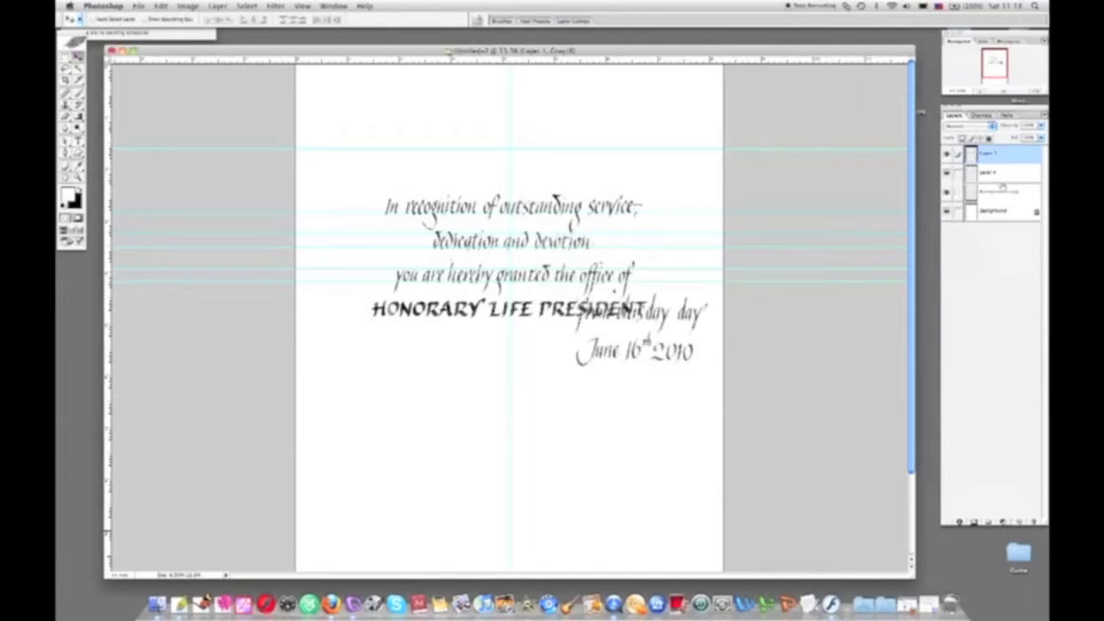
{"action": "left_click", "coordinate": [1007, 196]}
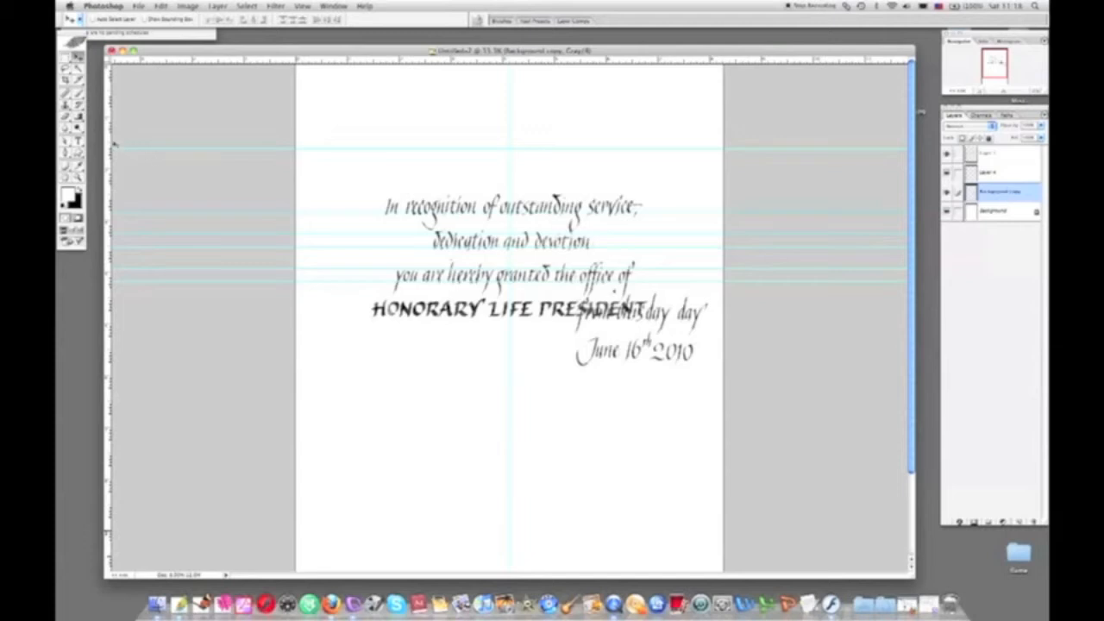
{"action": "left_click_drag", "start_coordinate": [671, 334], "coordinate": [523, 368]}
Lasso the first of the two "day" words after "from this", delete it and clear the selection.
{"action": "left_click", "coordinate": [78, 177]}
{"action": "left_click_drag", "start_coordinate": [437, 330], "coordinate": [605, 449]}
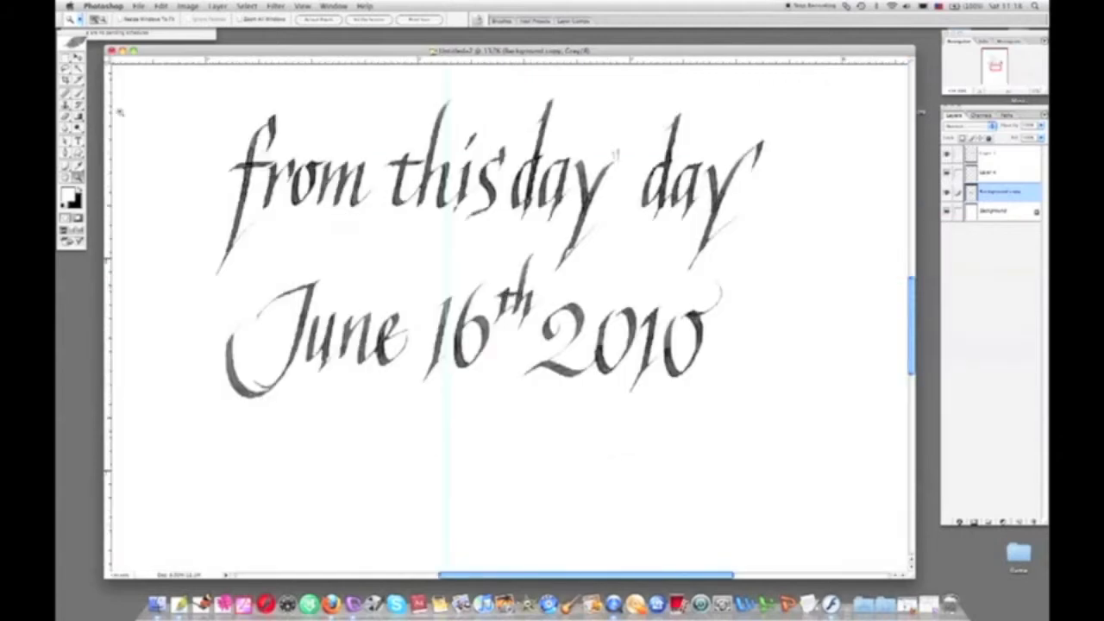
{"action": "left_click", "coordinate": [67, 73]}
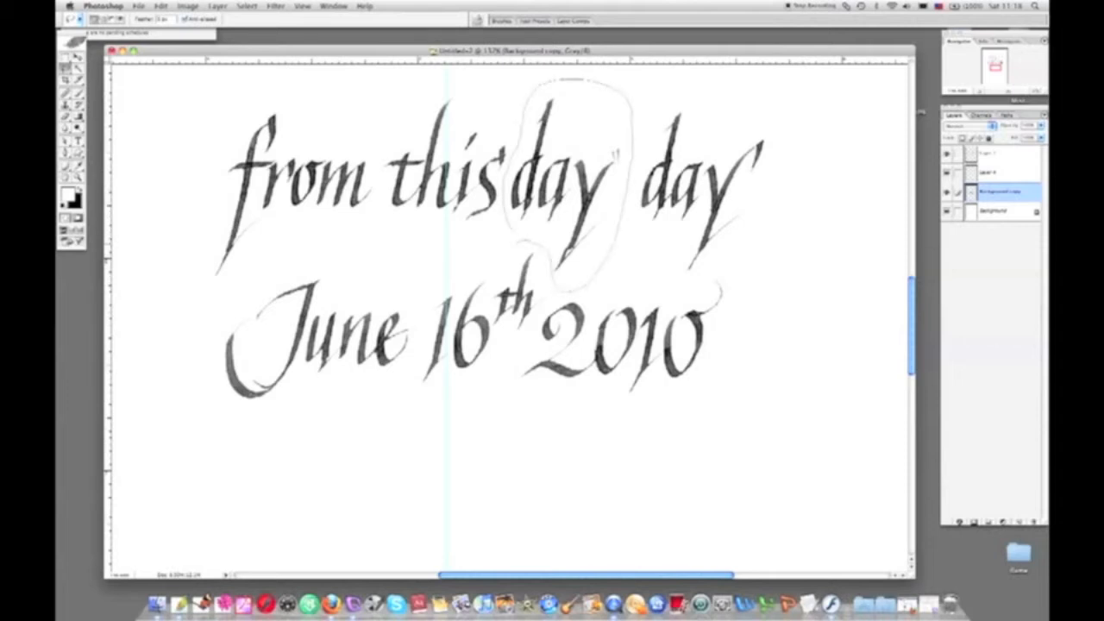
{"action": "key", "text": "Delete"}
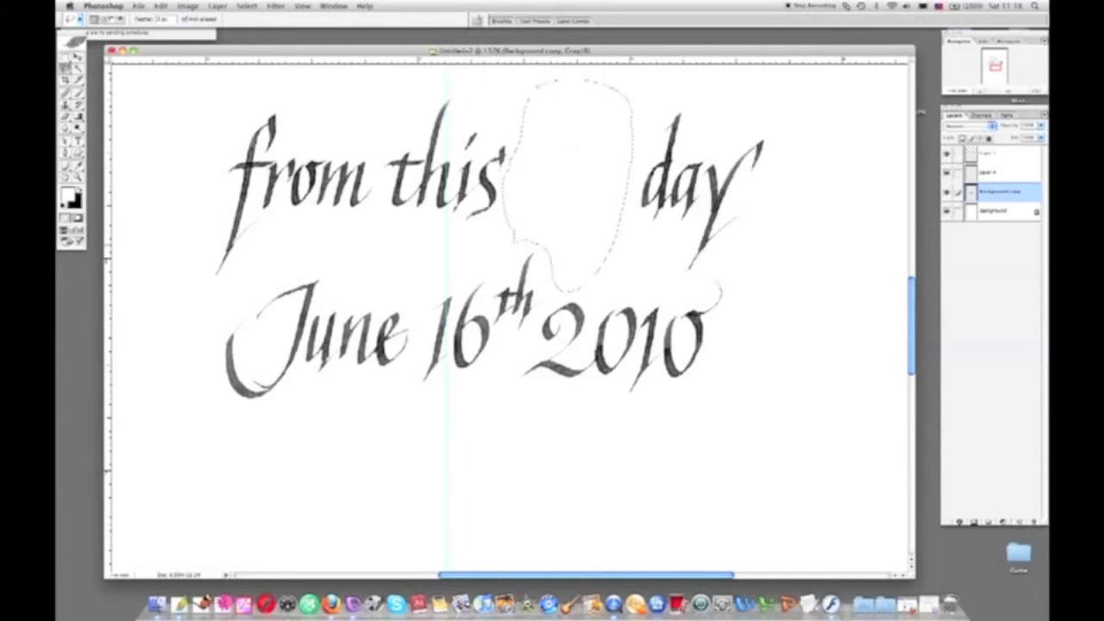
{"action": "key", "text": "super+d"}
Lasso the letter "d" of the remaining "day" and nudge it right, closer to the "a".
{"action": "left_click_drag", "start_coordinate": [640, 180], "coordinate": [651, 239]}
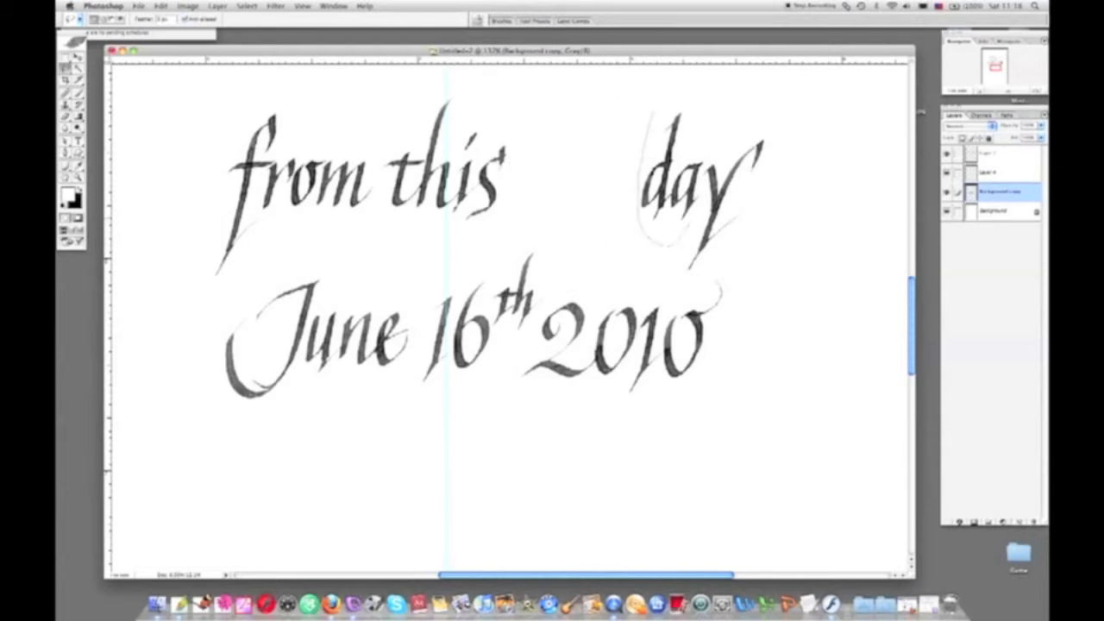
{"action": "left_click_drag", "start_coordinate": [703, 196], "coordinate": [646, 110]}
{"action": "left_click", "coordinate": [78, 58]}
{"action": "key", "text": "Right"}
{"action": "key", "text": "Right"}
{"action": "key", "text": "Right"}
{"action": "key", "text": "Right"}
{"action": "key", "text": "Right"}
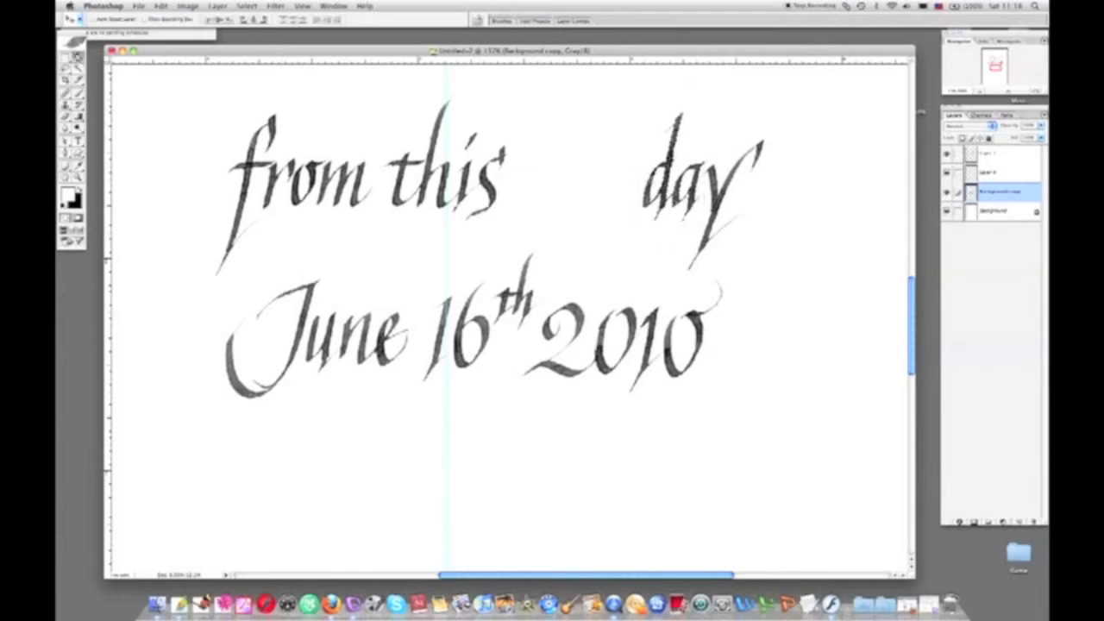
{"action": "key", "text": "Right"}
{"action": "key", "text": "Right"}
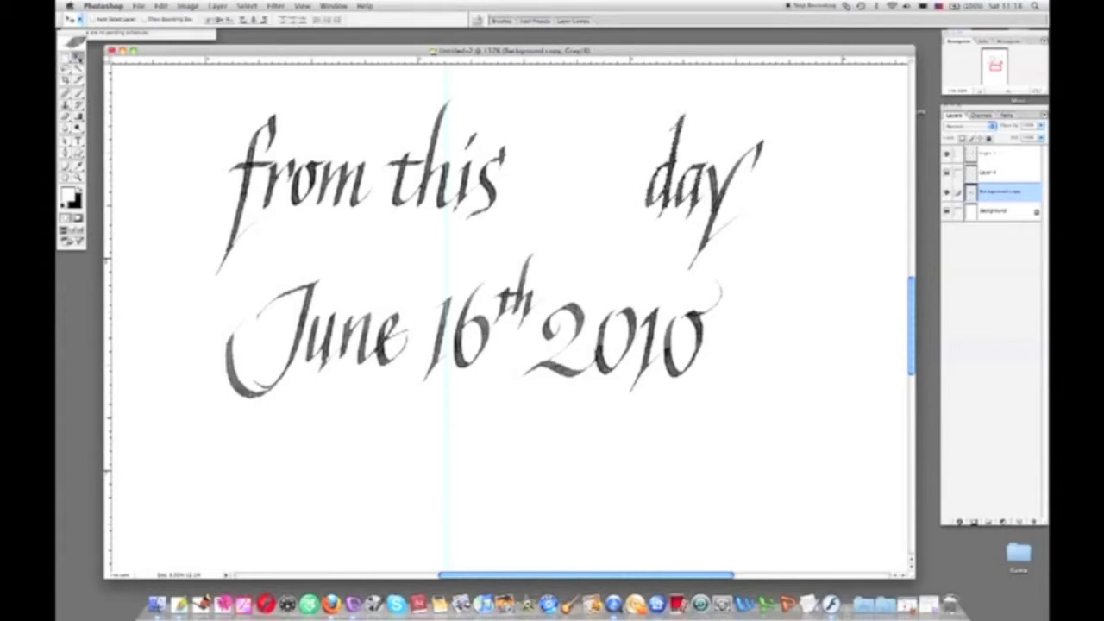
Lasso the word "day", move it left next to "from this" and deselect it.
{"action": "left_click", "coordinate": [66, 69]}
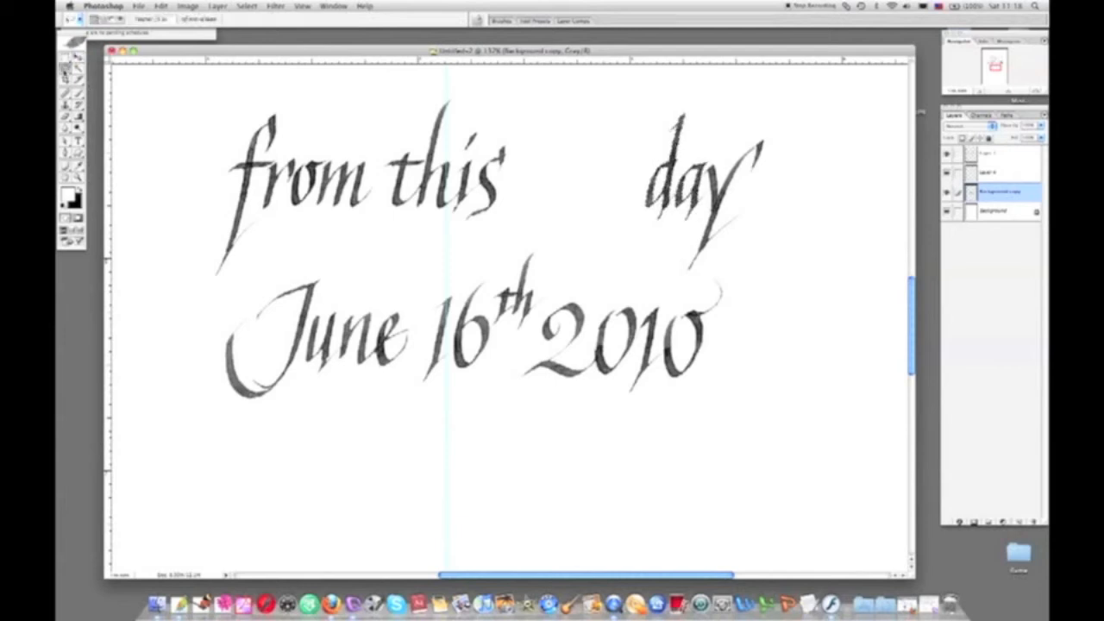
{"action": "left_click_drag", "start_coordinate": [648, 112], "coordinate": [647, 254]}
{"action": "mouse_move", "coordinate": [751, 237]}
{"action": "left_mouse_down"}
{"action": "mouse_move", "coordinate": [707, 74]}
{"action": "mouse_move", "coordinate": [639, 102]}
{"action": "left_mouse_up"}
{"action": "key", "text": "v"}
{"action": "left_click_drag", "start_coordinate": [679, 194], "coordinate": [556, 197]}
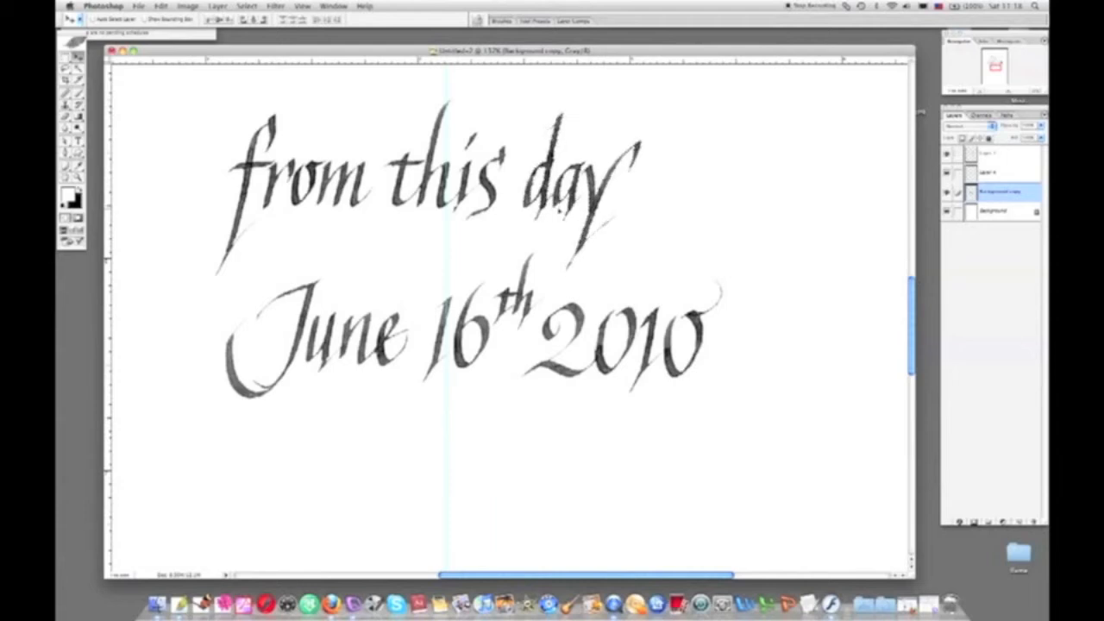
{"action": "left_click", "coordinate": [979, 91]}
{"action": "left_click", "coordinate": [247, 6]}
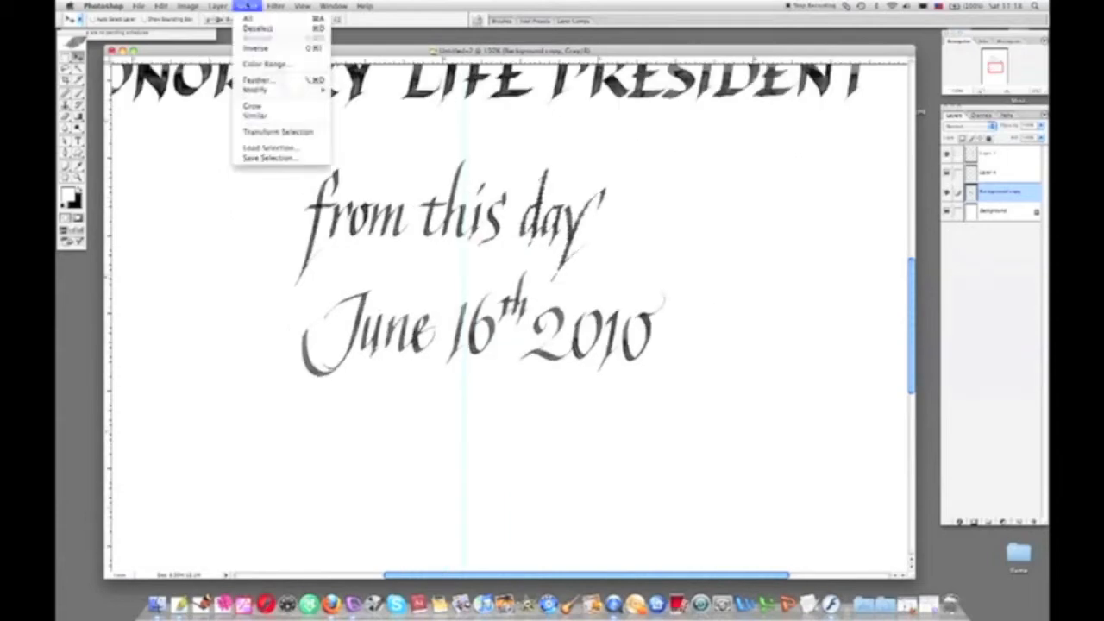
{"action": "left_click", "coordinate": [276, 40]}
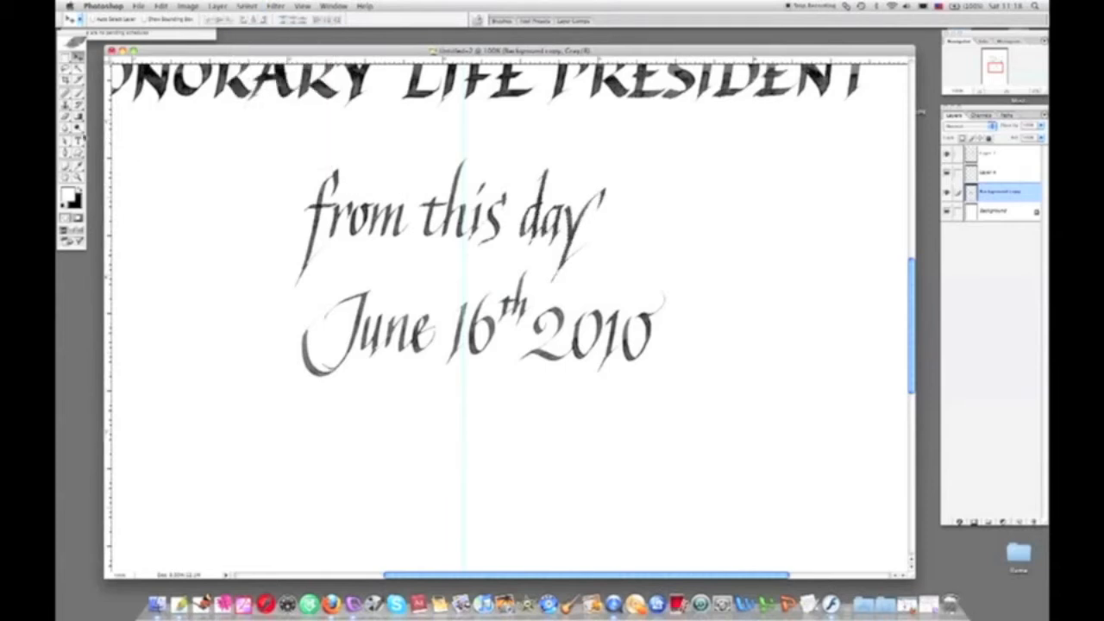
Add a horizontal guide just below the "June 16th 2010" line.
{"action": "left_click", "coordinate": [67, 76]}
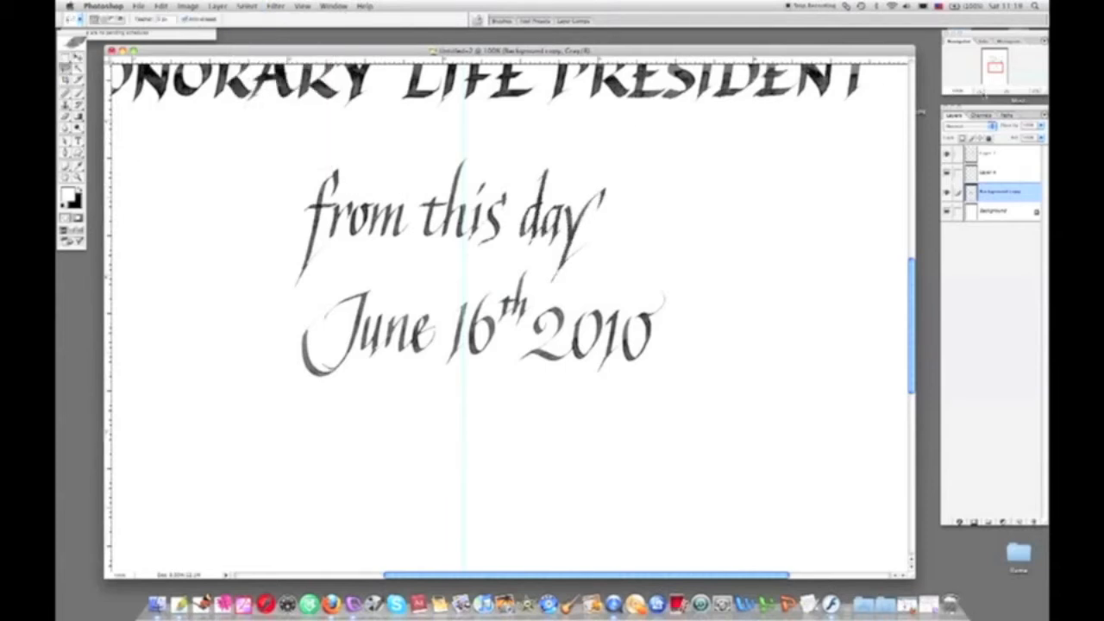
{"action": "left_click", "coordinate": [981, 92]}
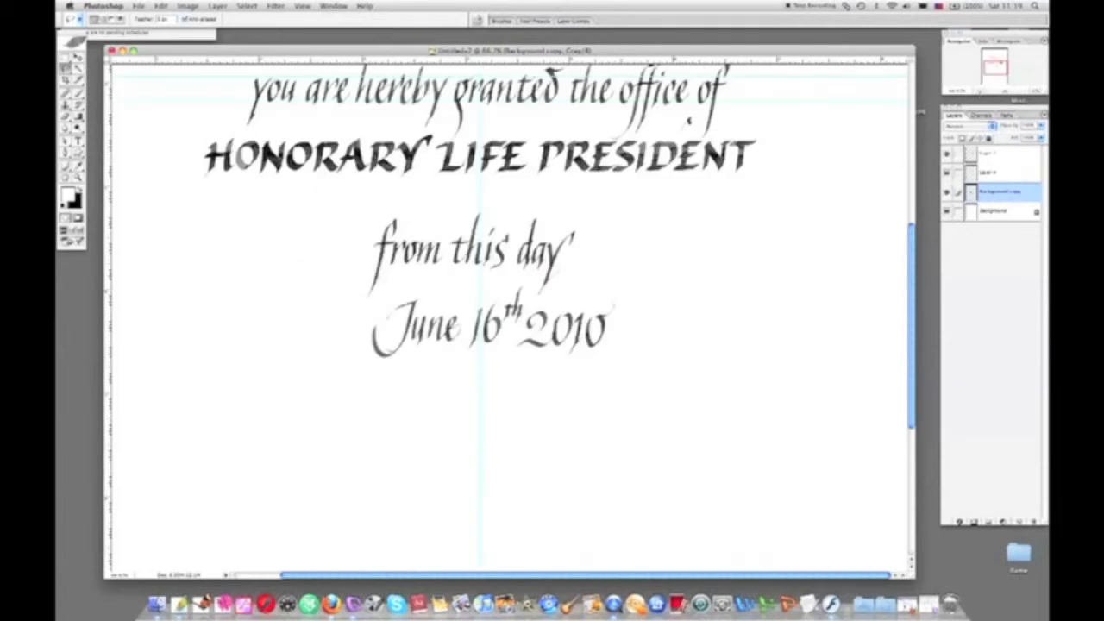
{"action": "left_click_drag", "start_coordinate": [341, 66], "coordinate": [431, 369]}
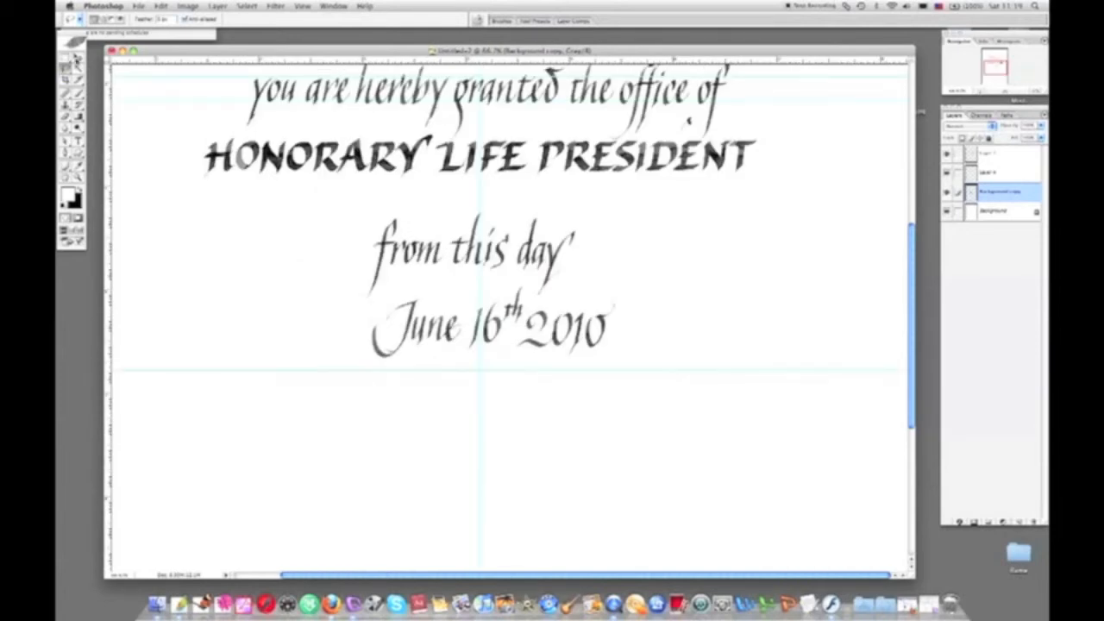
Move the "from this day" and "June 16th 2010" text right of the vertical guide and down onto the new guideline.
{"action": "key", "text": "v"}
{"action": "left_click_drag", "start_coordinate": [520, 330], "coordinate": [691, 355]}
{"action": "key", "text": "Down"}
{"action": "key", "text": "Down"}
{"action": "key", "text": "Down"}
{"action": "key", "text": "Down"}
{"action": "key", "text": "Down"}
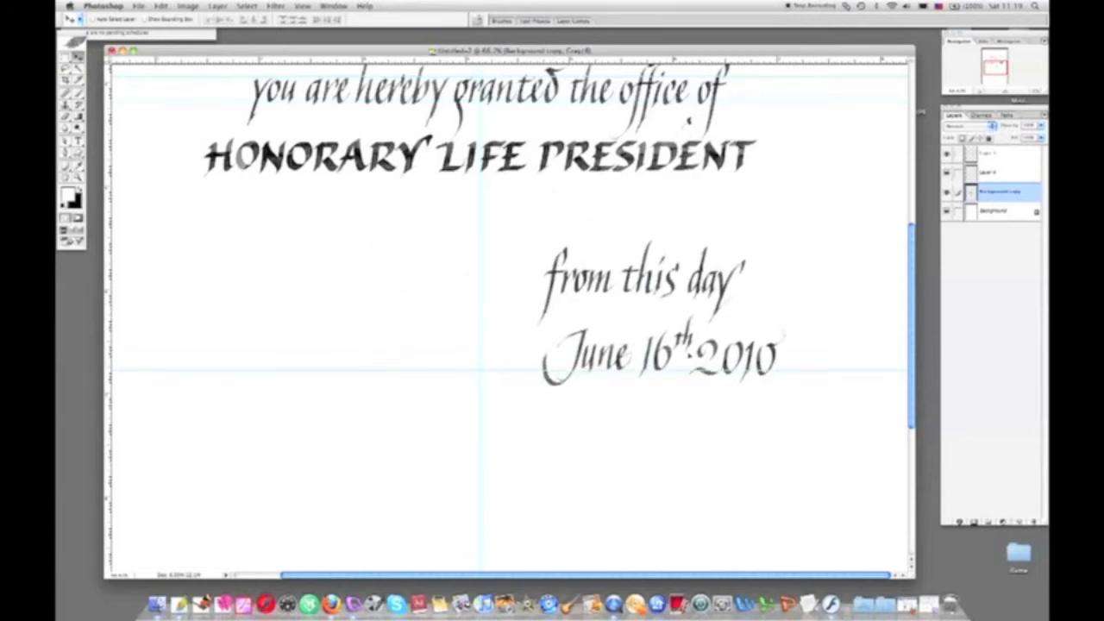
Lasso "from this day" and place it in front of "June 16th 2010" on the same guideline, fine-tuning the gap to the right.
{"action": "left_click", "coordinate": [66, 67]}
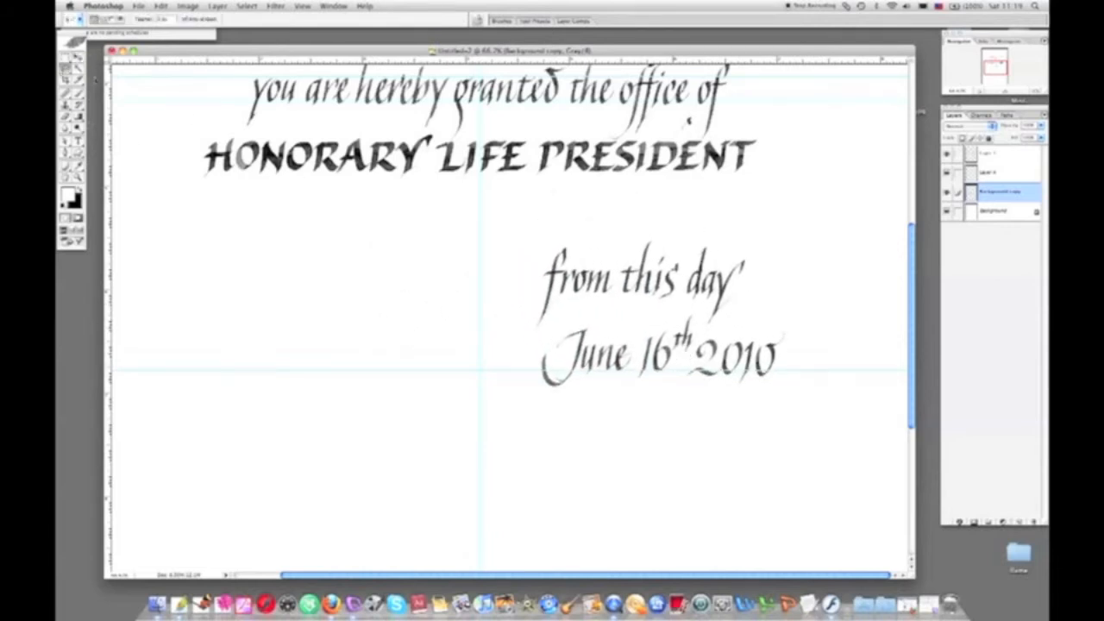
{"action": "mouse_move", "coordinate": [701, 304]}
{"action": "left_mouse_down"}
{"action": "mouse_move", "coordinate": [752, 260]}
{"action": "mouse_move", "coordinate": [656, 222]}
{"action": "mouse_move", "coordinate": [524, 242]}
{"action": "mouse_move", "coordinate": [513, 300]}
{"action": "mouse_move", "coordinate": [530, 330]}
{"action": "mouse_move", "coordinate": [612, 302]}
{"action": "left_mouse_up"}
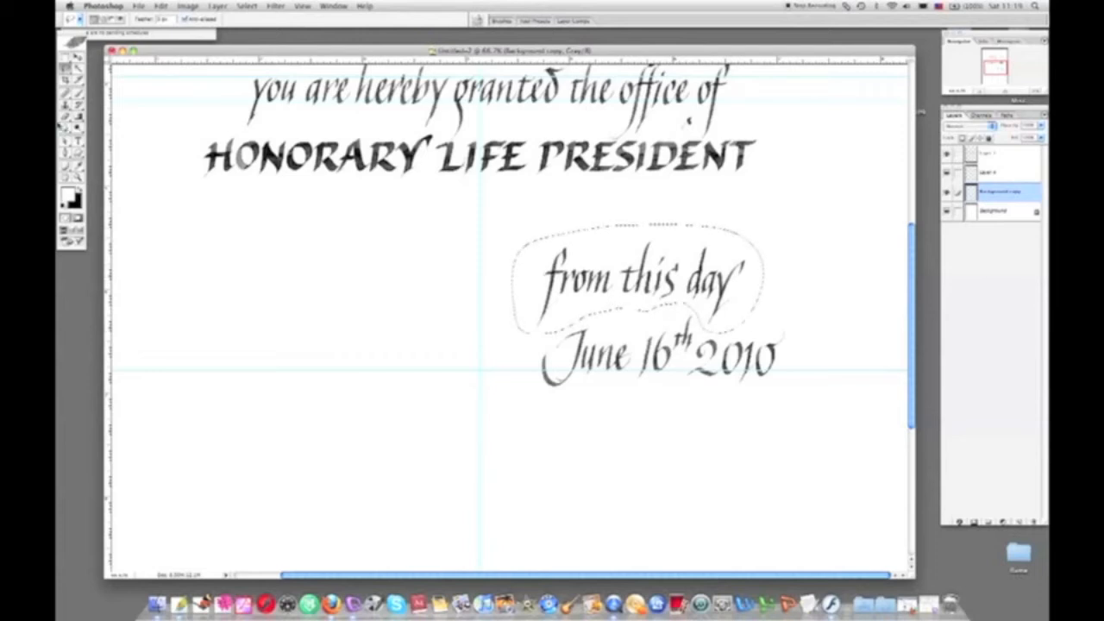
{"action": "left_click", "coordinate": [78, 57]}
{"action": "left_click_drag", "start_coordinate": [655, 269], "coordinate": [445, 346]}
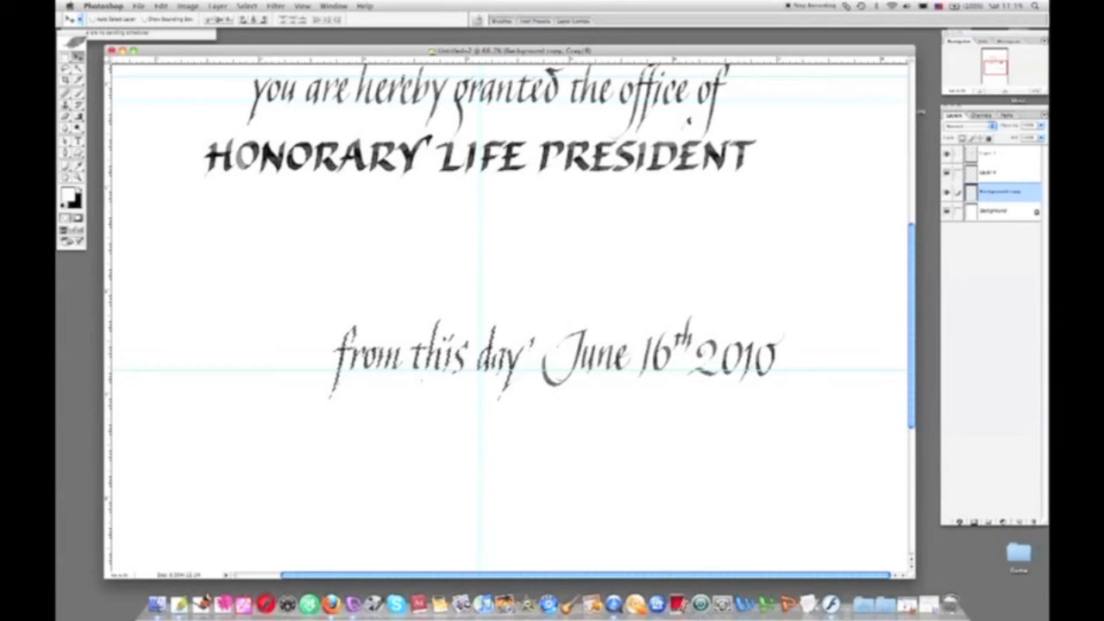
{"action": "key", "text": "Right"}
{"action": "key", "text": "Right"}
{"action": "key", "text": "Right"}
{"action": "key", "text": "Right"}
{"action": "key", "text": "Right"}
{"action": "key", "text": "Right"}
{"action": "key", "text": "Right"}
{"action": "key", "text": "Right"}
{"action": "key", "text": "Right"}
{"action": "key", "text": "Right"}
{"action": "key", "text": "Right"}
{"action": "key", "text": "Right"}
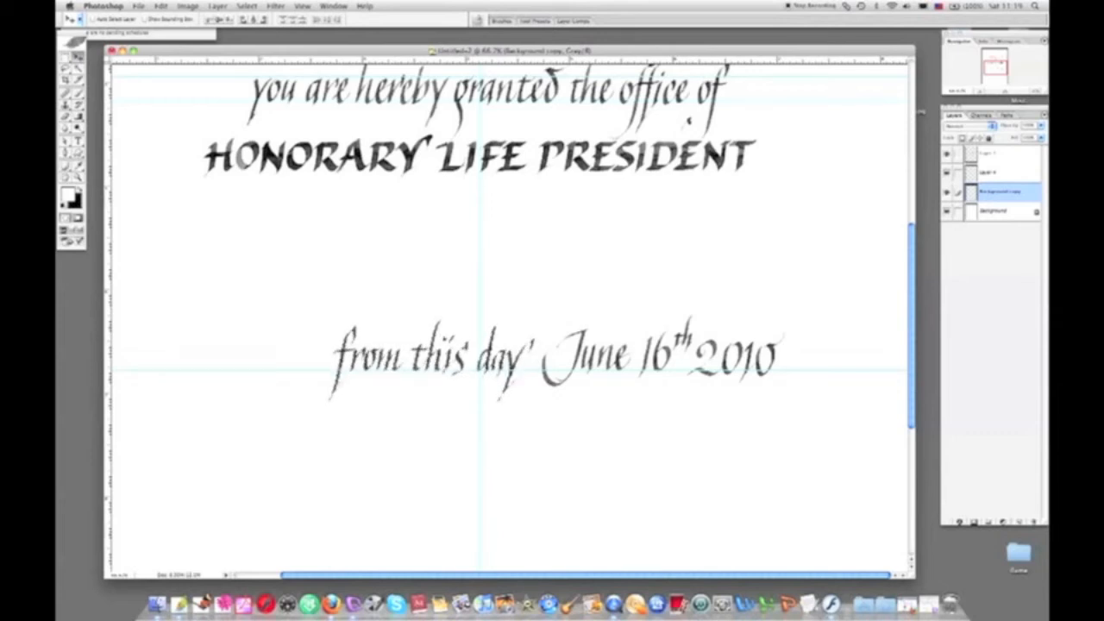
Nudge "from this day" along the guideline to tighten its gap to "June 16th 2010".
{"action": "key", "text": "Right"}
{"action": "key", "text": "Right"}
{"action": "key", "text": "Right"}
{"action": "key", "text": "Right"}
{"action": "key", "text": "Right"}
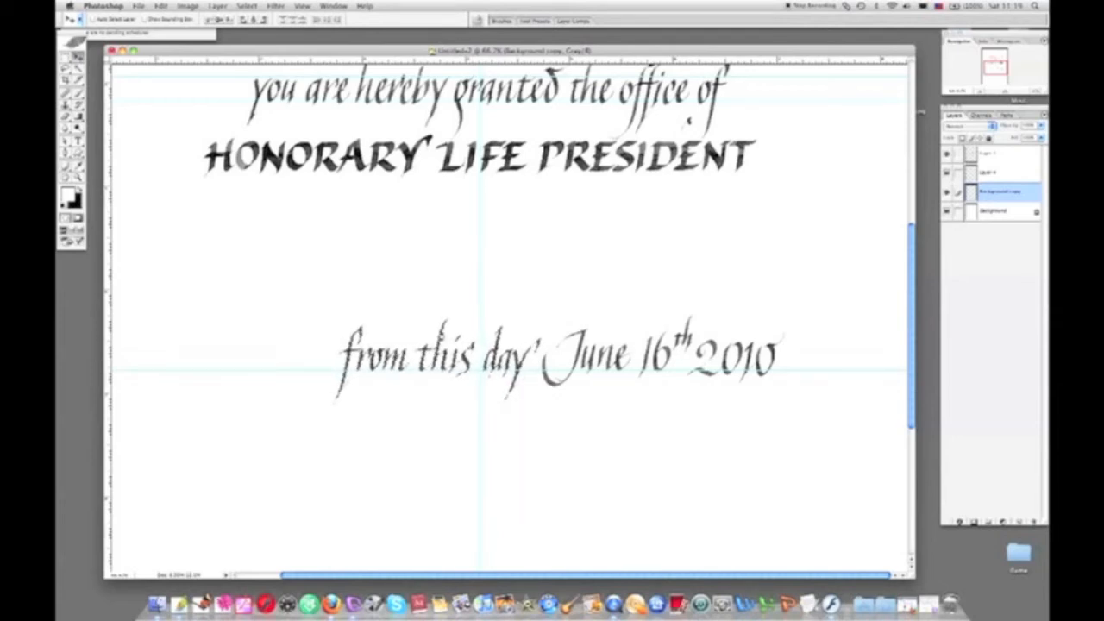
{"action": "key", "text": "Right"}
{"action": "key", "text": "Right"}
{"action": "key", "text": "Right"}
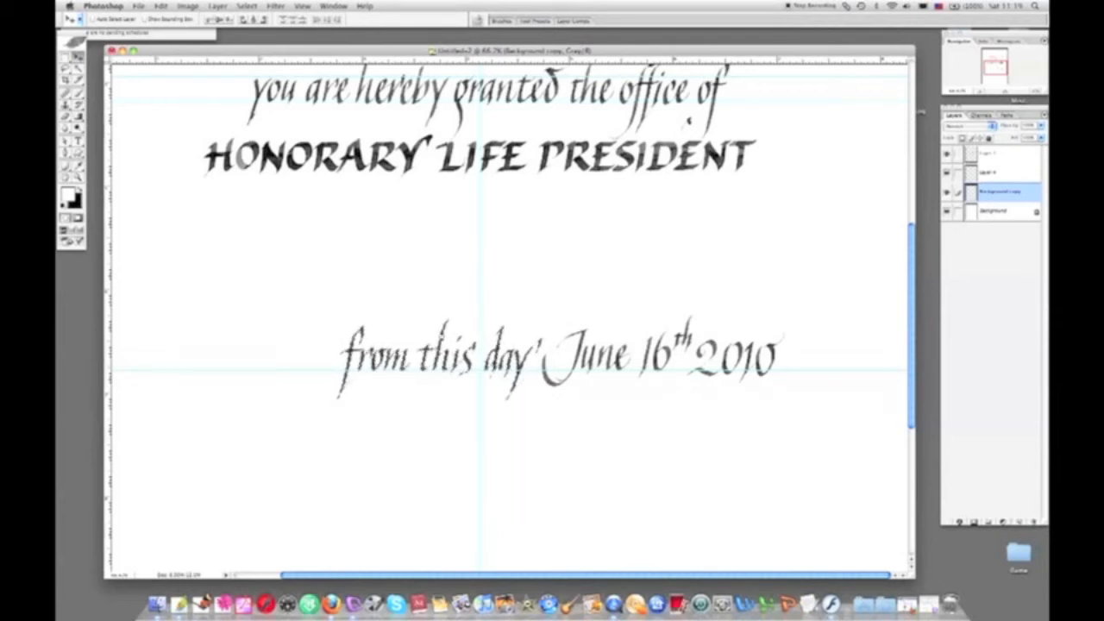
{"action": "key", "text": "Left"}
{"action": "key", "text": "Left"}
{"action": "key", "text": "Left"}
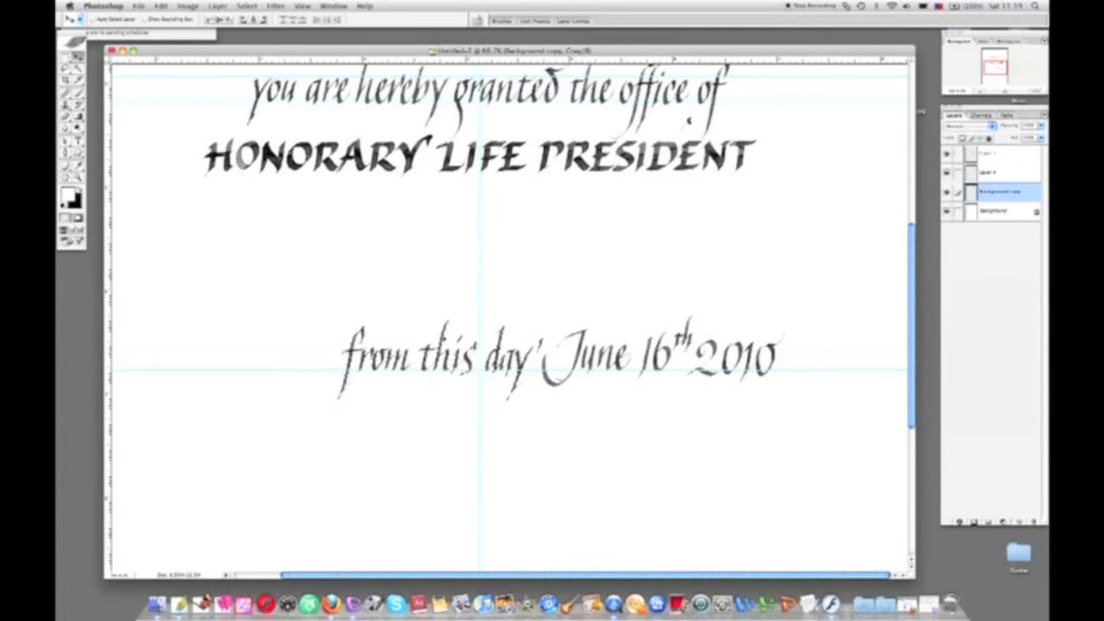
Lasso the final "0" of "2010", shift it slightly closer to the "1" and deselect it.
{"action": "key", "text": "l"}
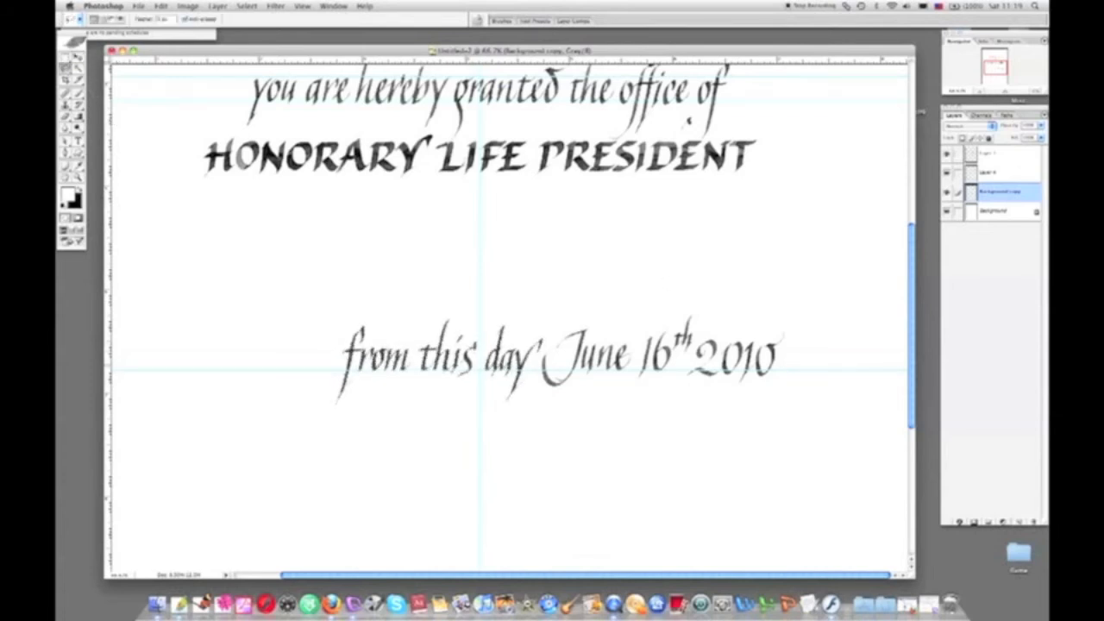
{"action": "mouse_move", "coordinate": [759, 394]}
{"action": "left_mouse_down"}
{"action": "mouse_move", "coordinate": [806, 370]}
{"action": "mouse_move", "coordinate": [792, 304]}
{"action": "left_mouse_up"}
{"action": "key", "text": "v"}
{"action": "key", "text": "super+d"}
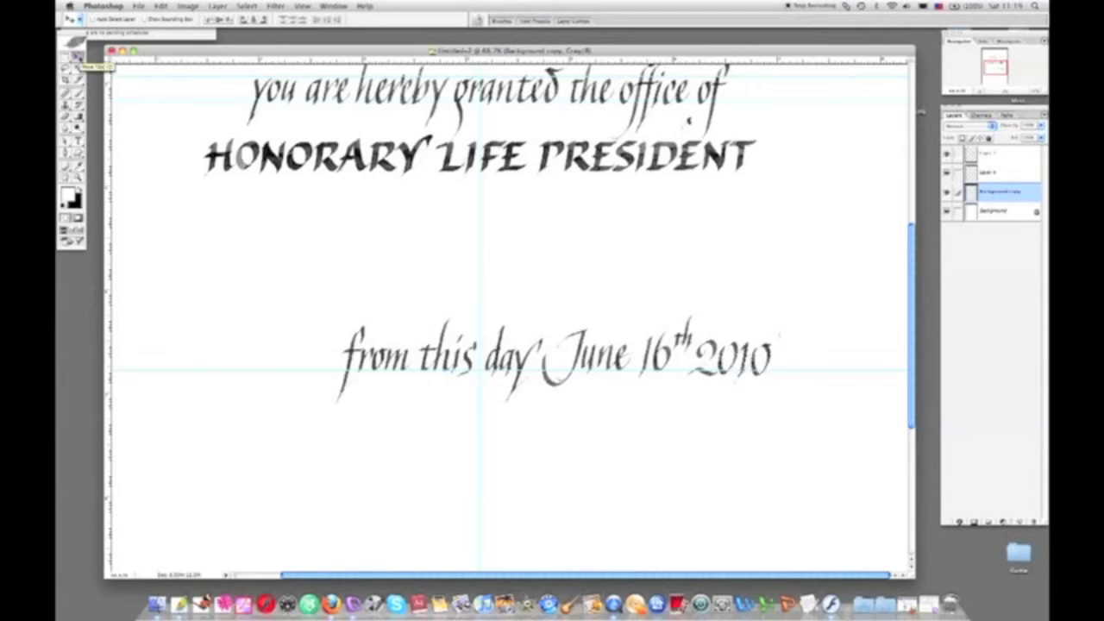
{"action": "left_click", "coordinate": [246, 6]}
{"action": "left_click", "coordinate": [263, 50]}
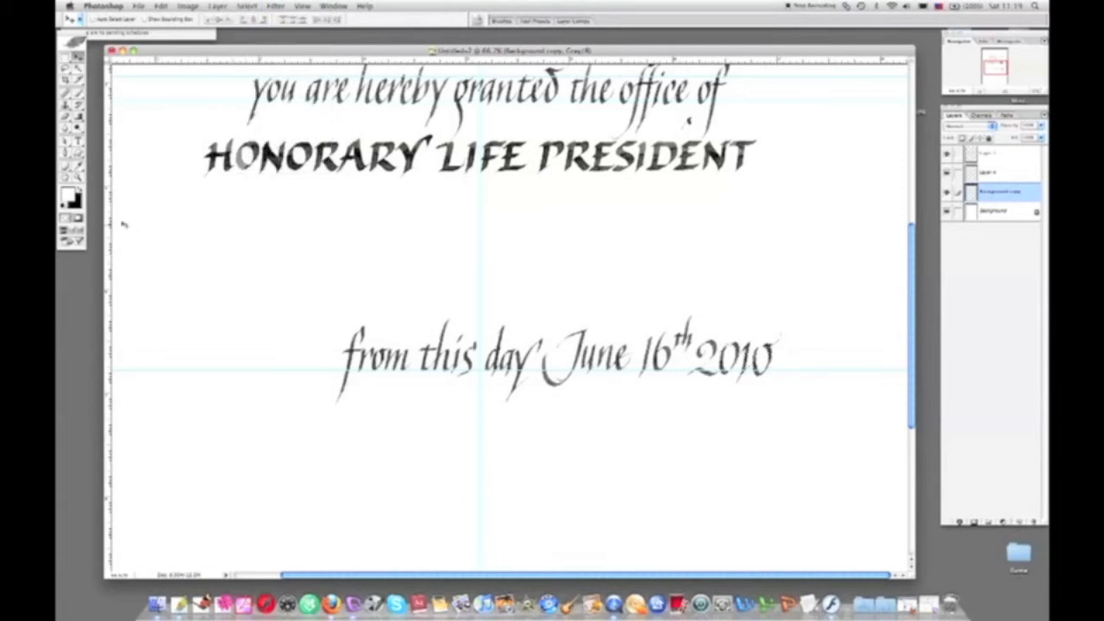
Erase the stray thin stroke inside the lower curve of the "J" in "June".
{"action": "key", "text": "z"}
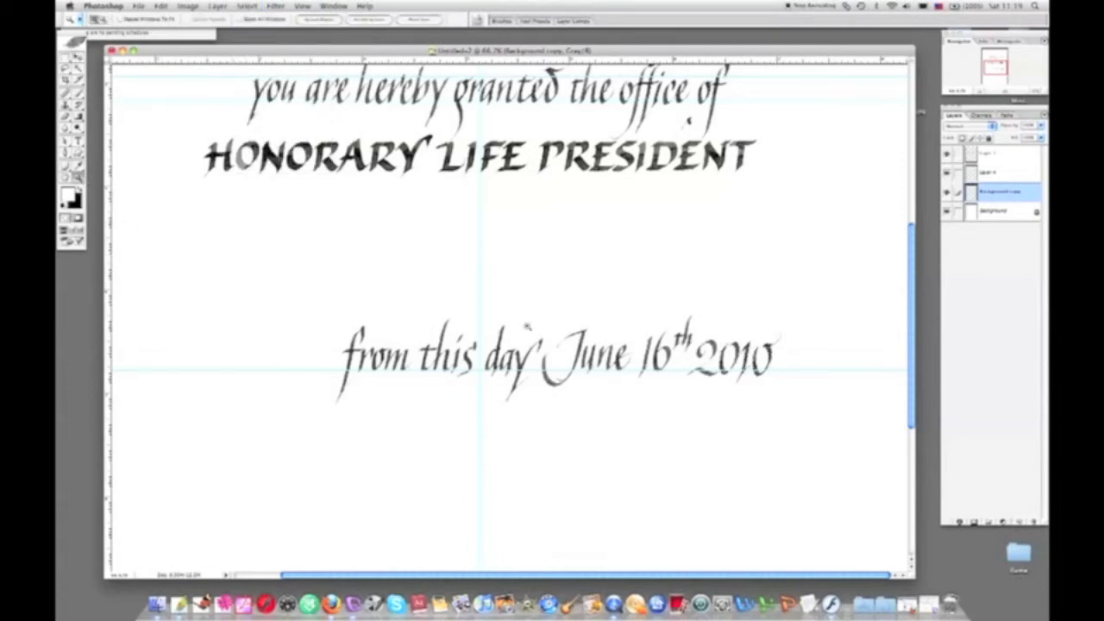
{"action": "left_click", "coordinate": [598, 404]}
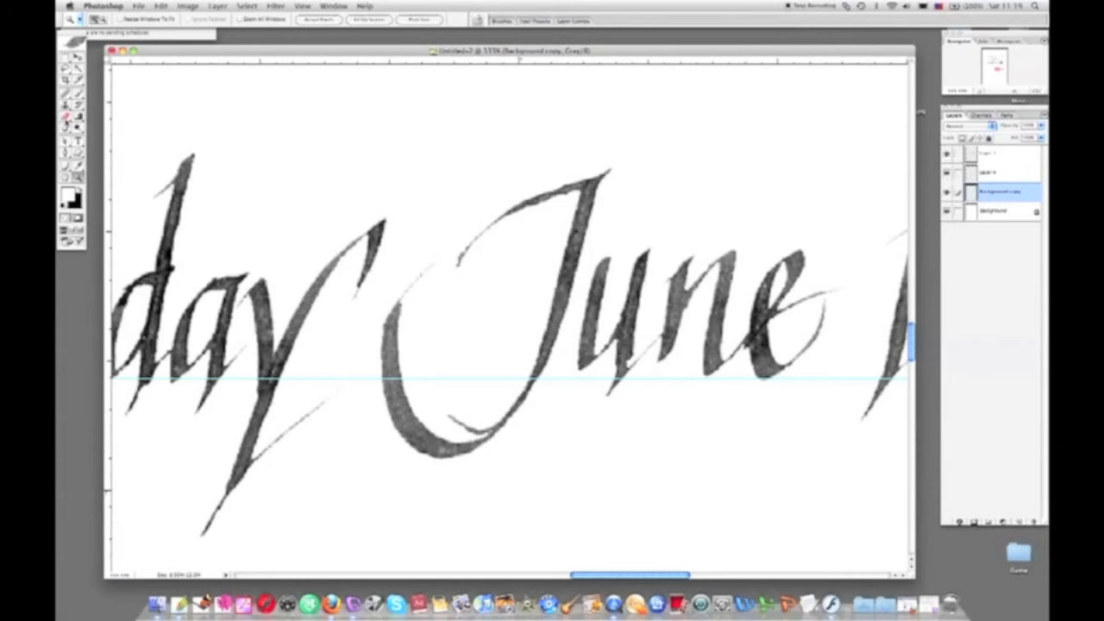
{"action": "key", "text": "e"}
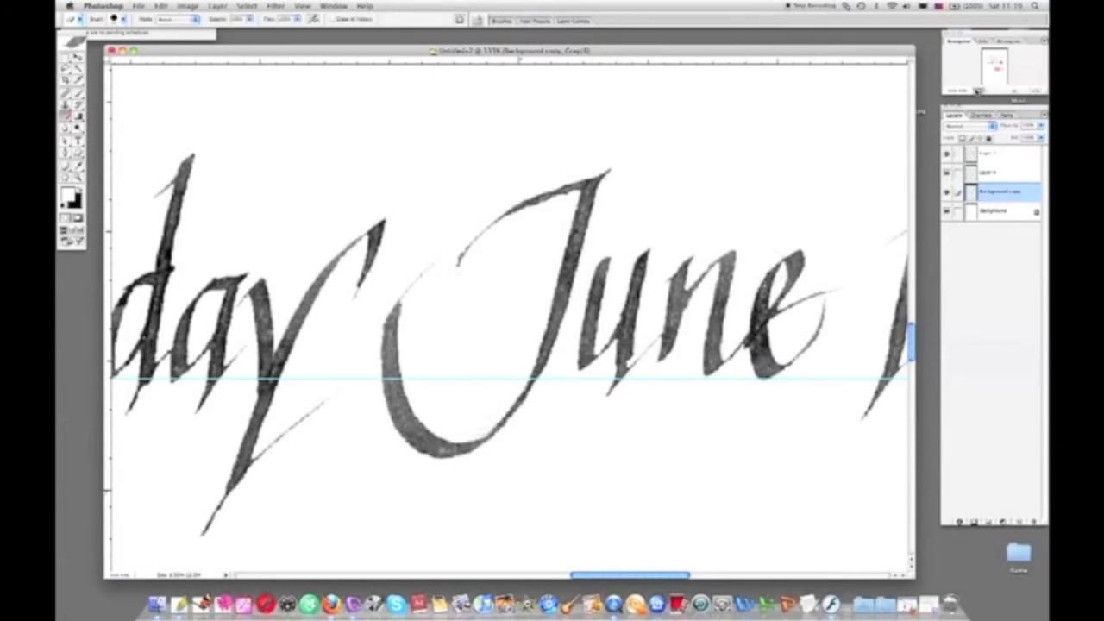
Move the "from this day June 16th 2010" line up beneath "HONORARY LIFE PRESIDENT" and centre it on the vertical guide.
{"action": "key", "text": "super+minus"}
{"action": "left_click", "coordinate": [978, 91]}
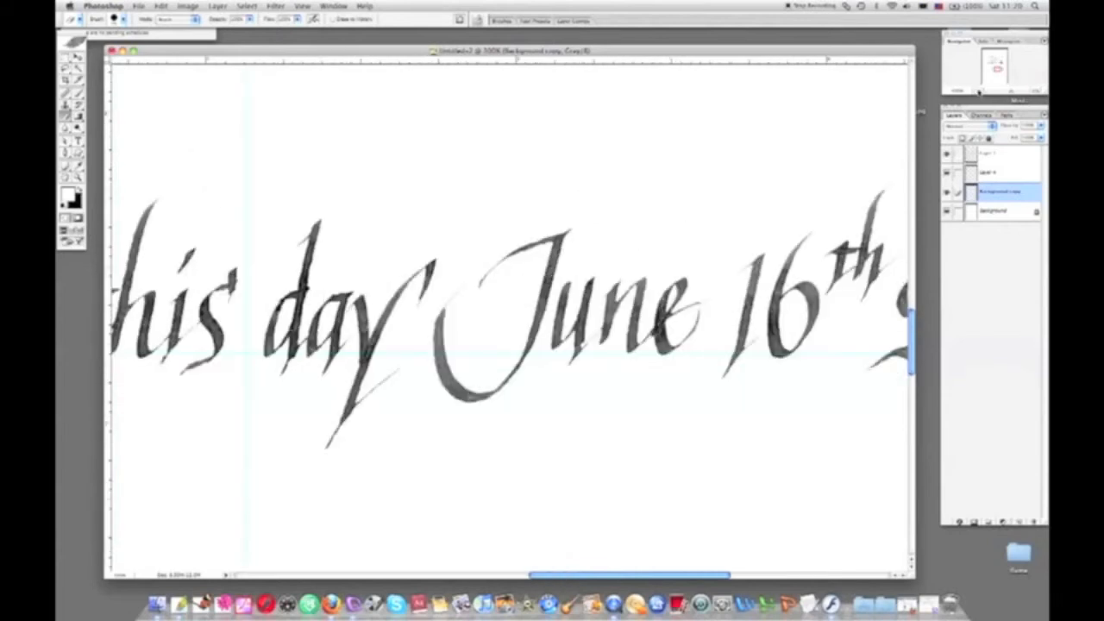
{"action": "left_click", "coordinate": [978, 91]}
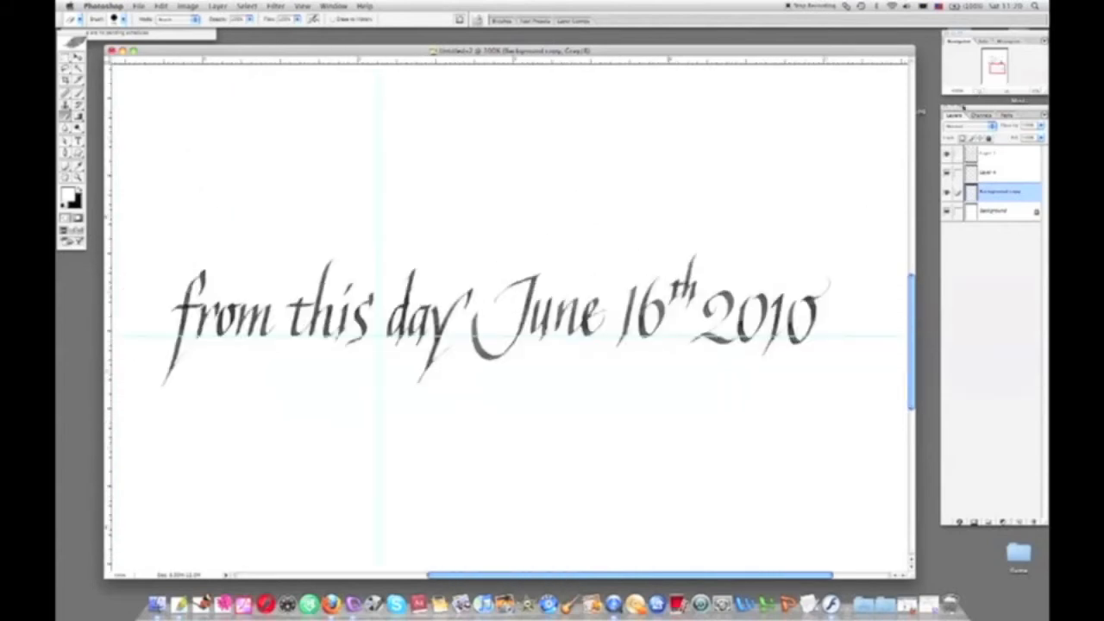
{"action": "left_click_drag", "start_coordinate": [996, 68], "coordinate": [990, 66]}
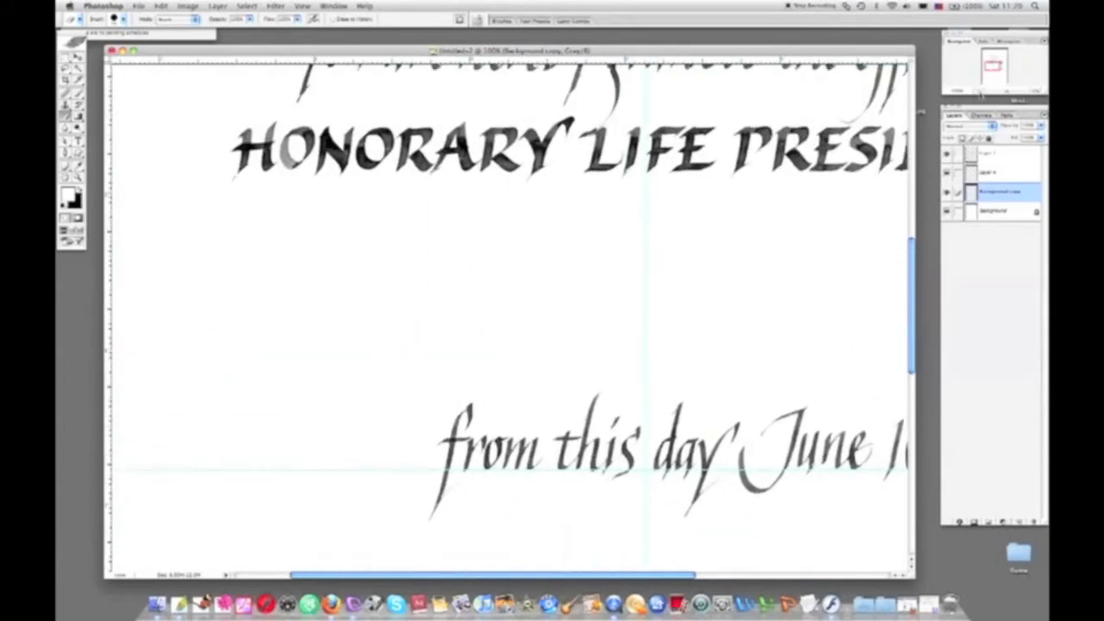
{"action": "left_click", "coordinate": [978, 91]}
{"action": "left_click", "coordinate": [980, 92]}
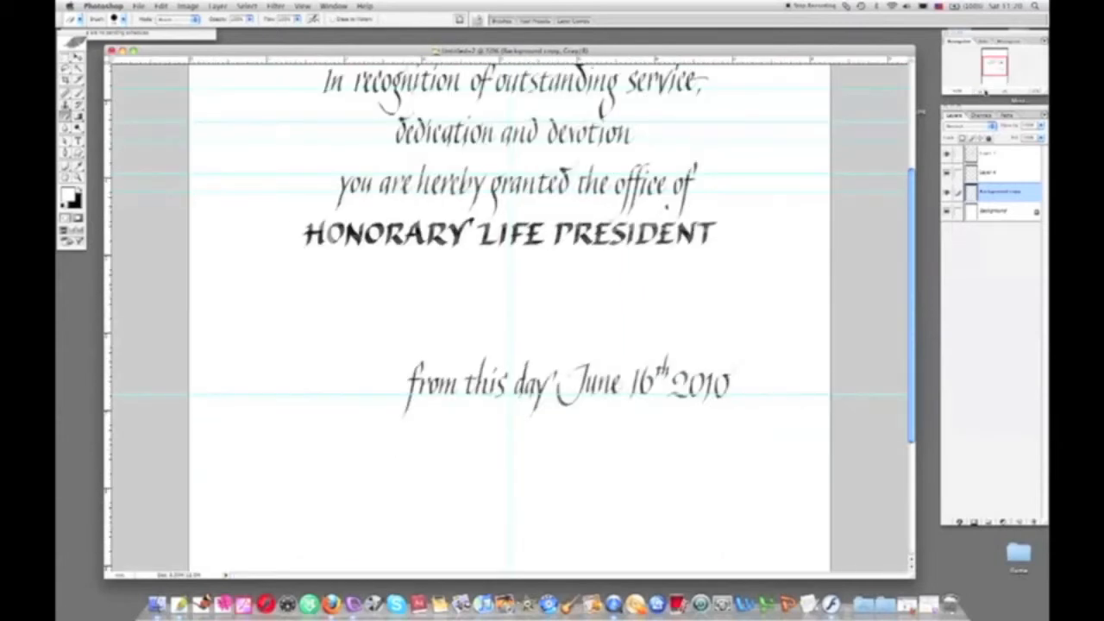
{"action": "left_click", "coordinate": [978, 92]}
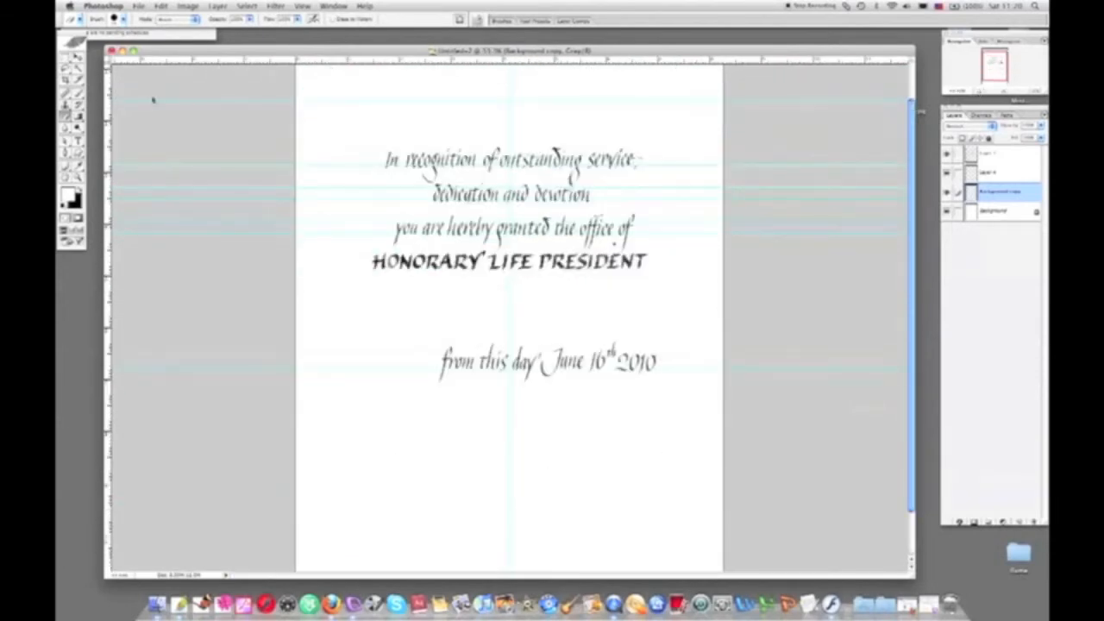
{"action": "left_click", "coordinate": [77, 58]}
{"action": "left_click_drag", "start_coordinate": [591, 367], "coordinate": [555, 304]}
Crop the canvas to a landscape rectangle around the five text lines, between the outer horizontal guides and centred on the vertical guide.
{"action": "key", "text": "c"}
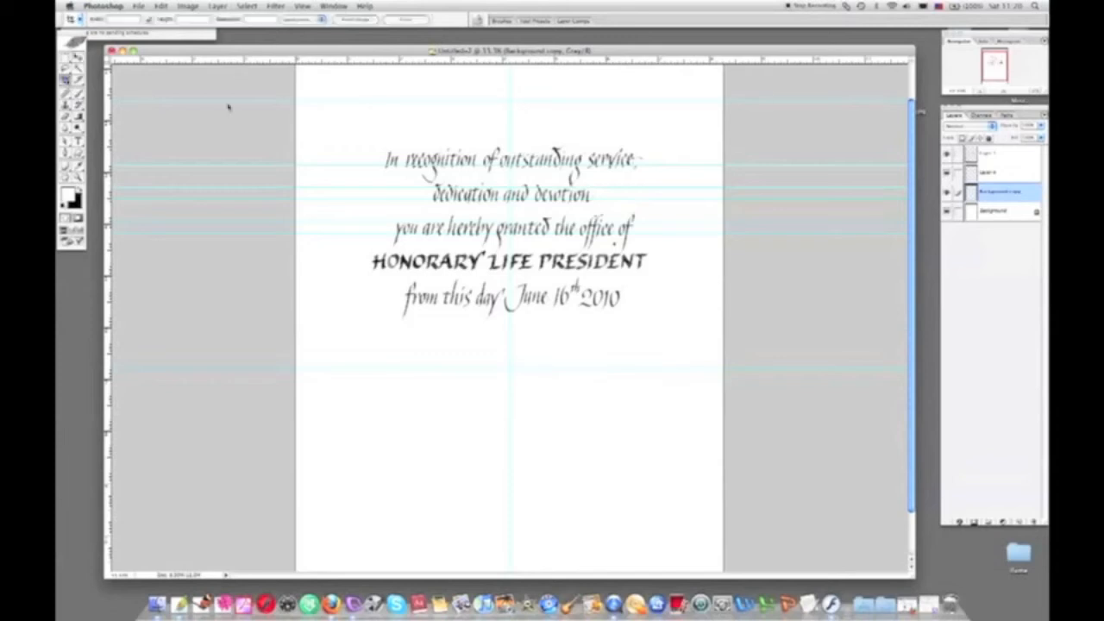
{"action": "left_click_drag", "start_coordinate": [317, 102], "coordinate": [699, 368]}
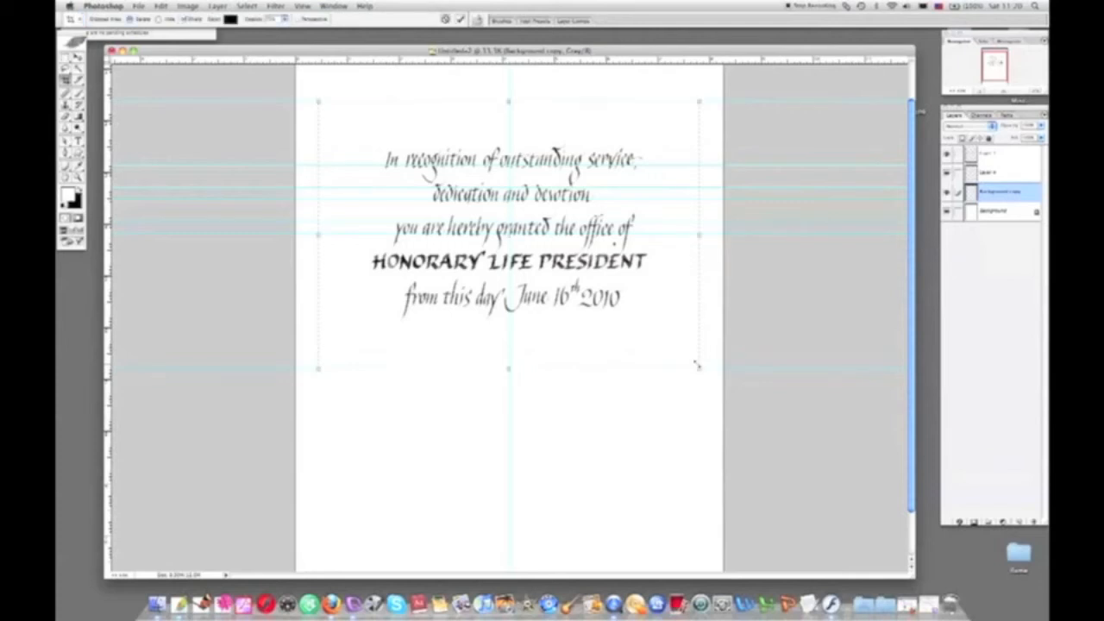
{"action": "key", "text": "Right"}
{"action": "key", "text": "Right"}
{"action": "key", "text": "Right"}
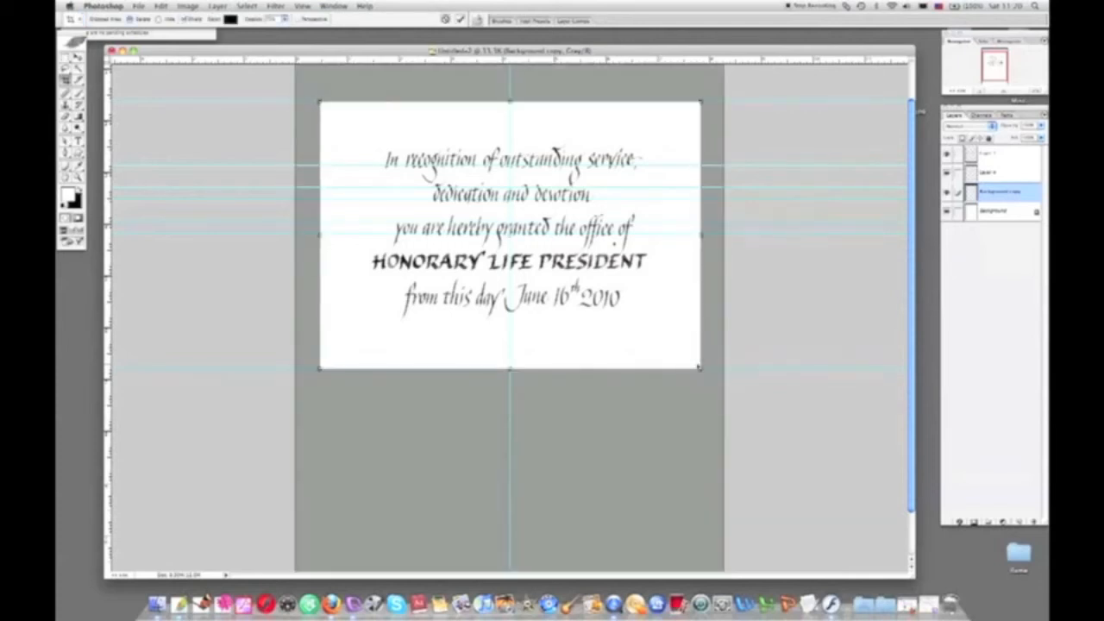
{"action": "key", "text": "Return"}
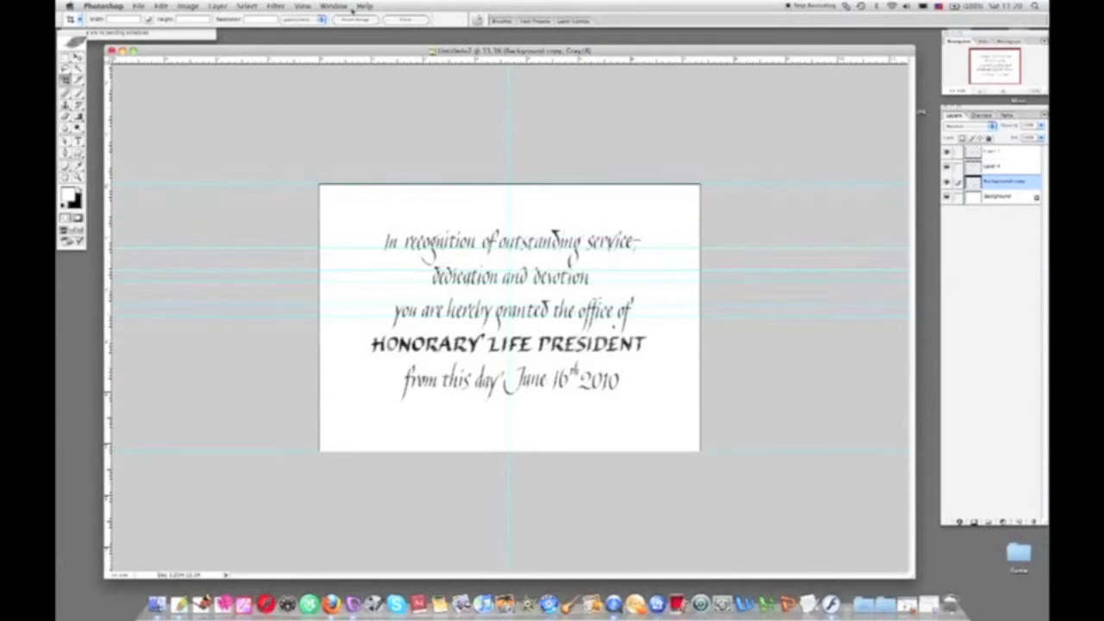
Hide the guides on the cropped certificate.
{"action": "left_click", "coordinate": [304, 6]}
{"action": "mouse_move", "coordinate": [341, 145]}
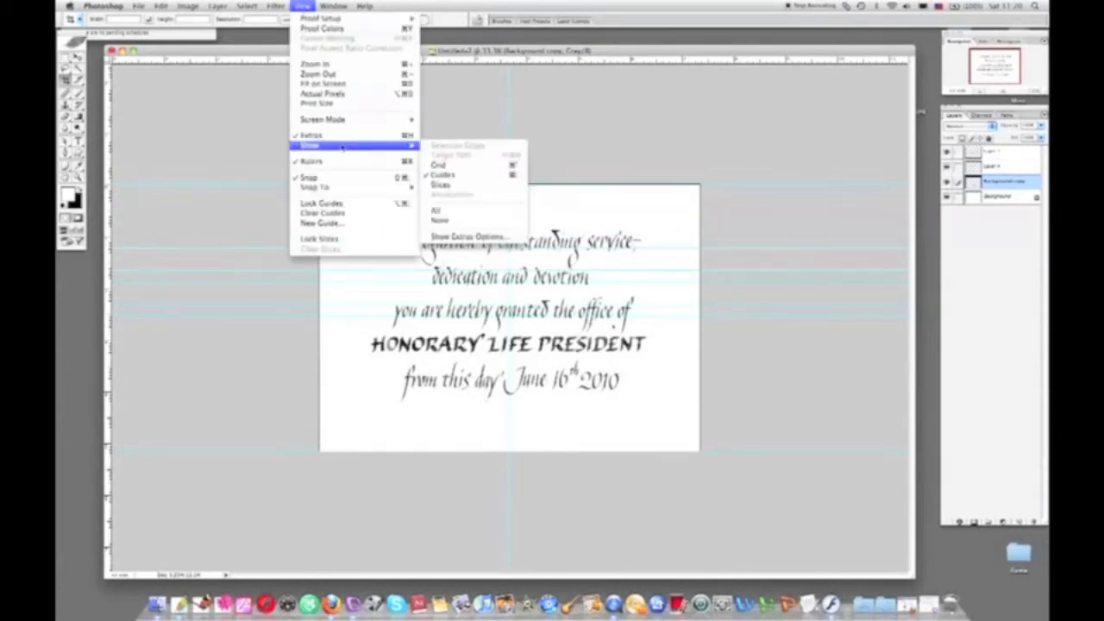
{"action": "left_click", "coordinate": [440, 175]}
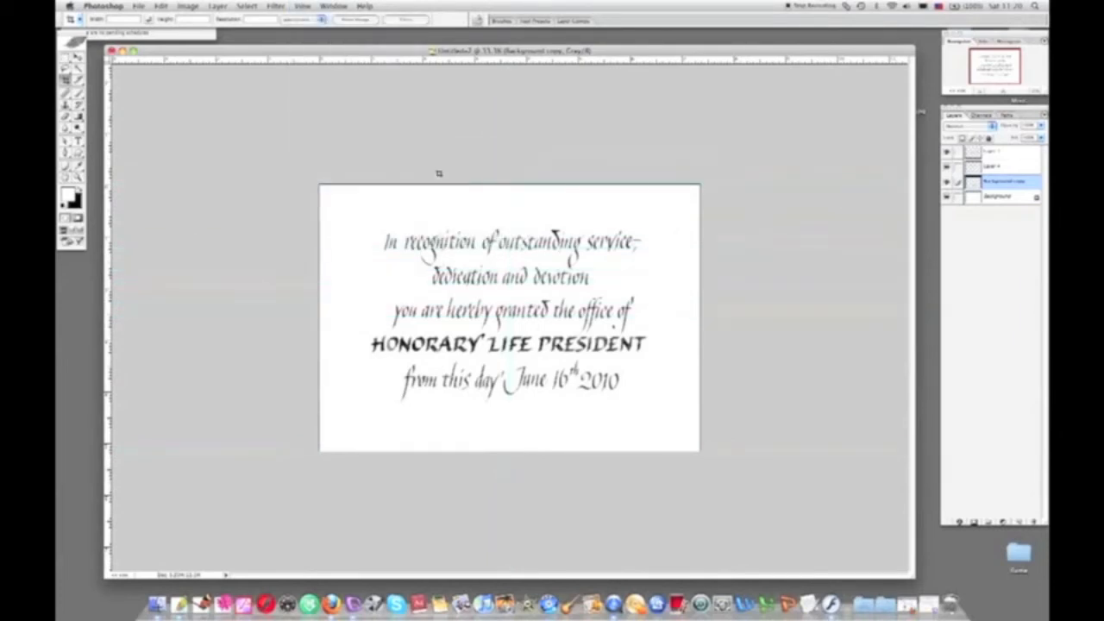
Convert the image from grayscale to RGB Color without flattening the layers.
{"action": "left_click", "coordinate": [189, 7]}
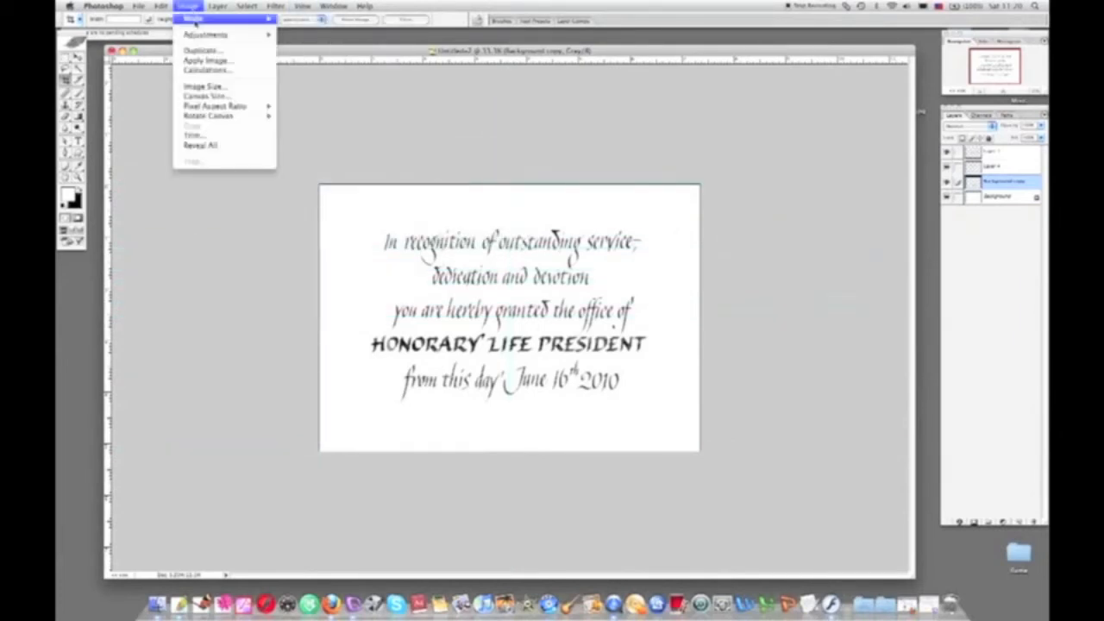
{"action": "mouse_move", "coordinate": [193, 19]}
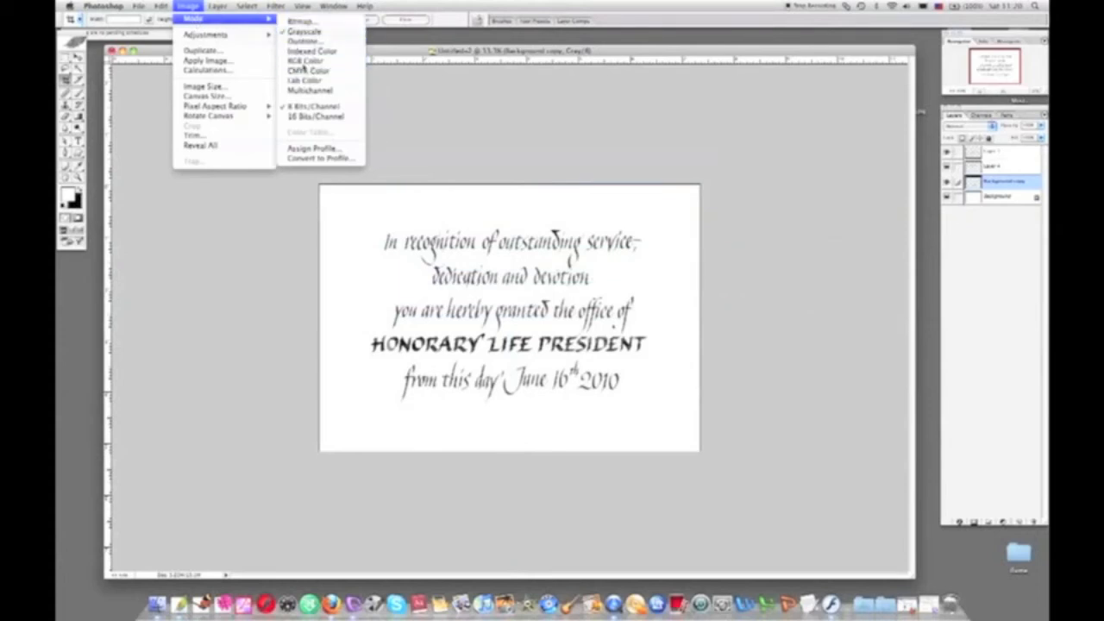
{"action": "left_click", "coordinate": [306, 71]}
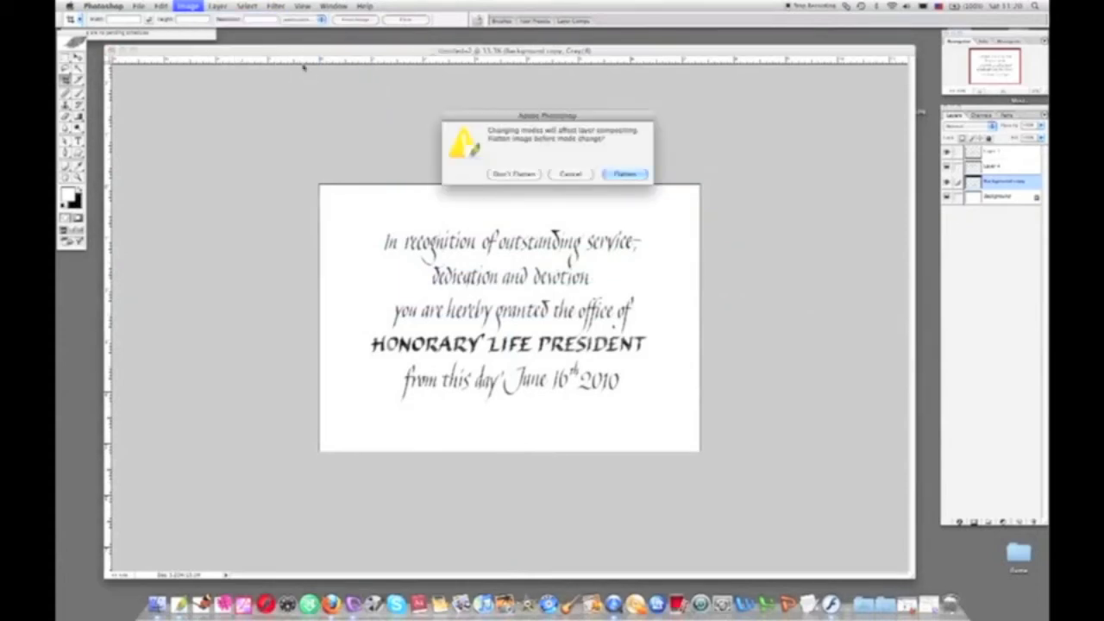
{"action": "left_click", "coordinate": [516, 175]}
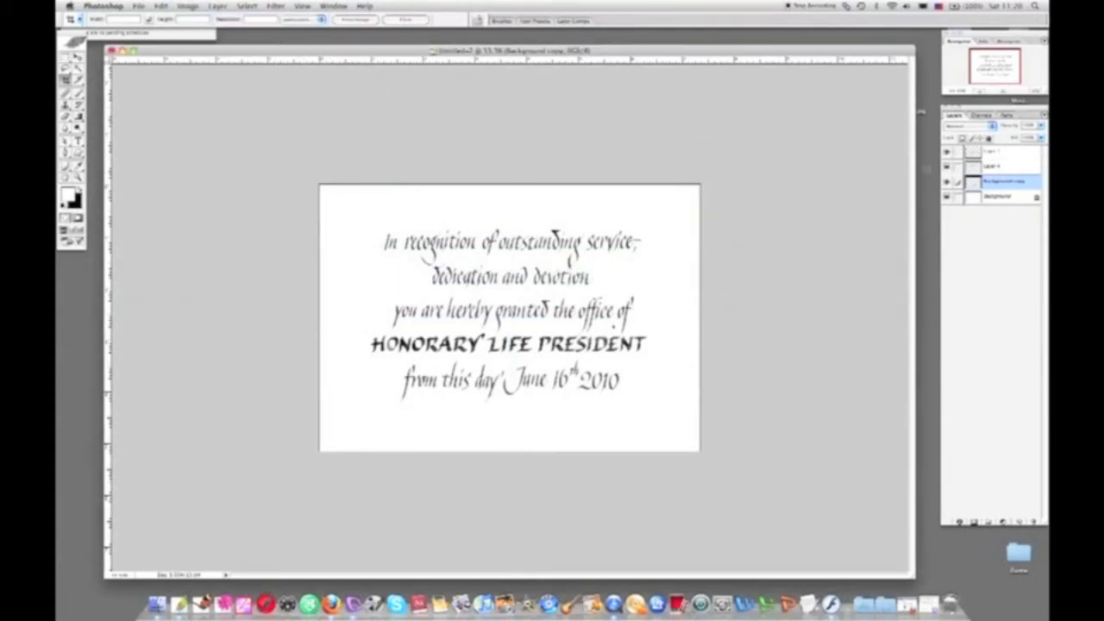
Identify the layer holding "HONORARY LIFE PRESIDENT" and apply a red Color Overlay to it.
{"action": "left_click", "coordinate": [948, 153]}
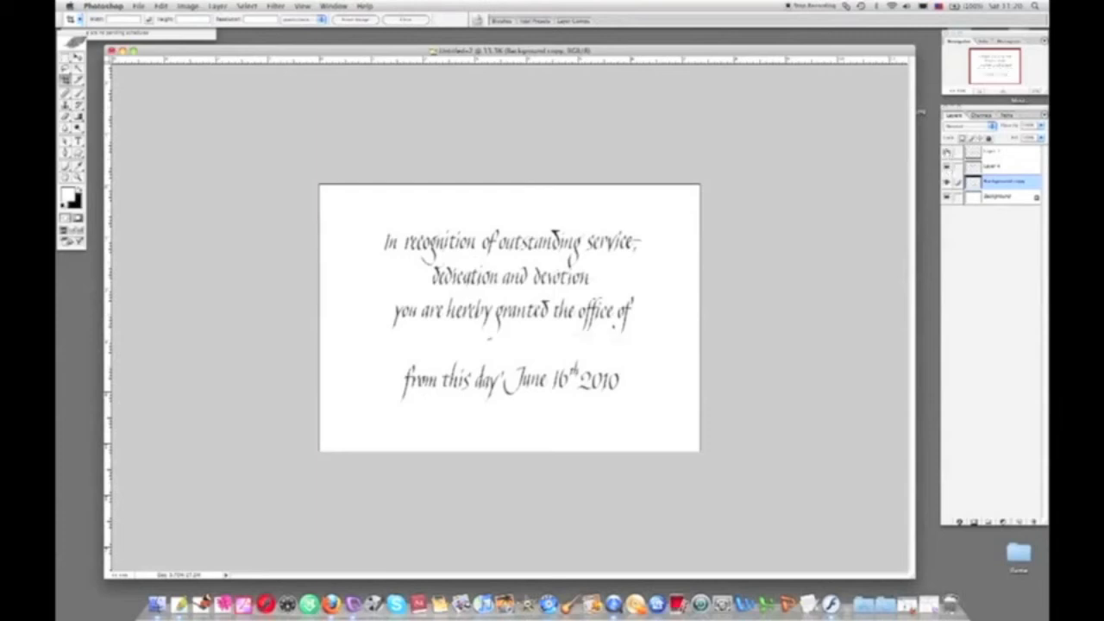
{"action": "left_click", "coordinate": [948, 152]}
{"action": "left_click", "coordinate": [1000, 155]}
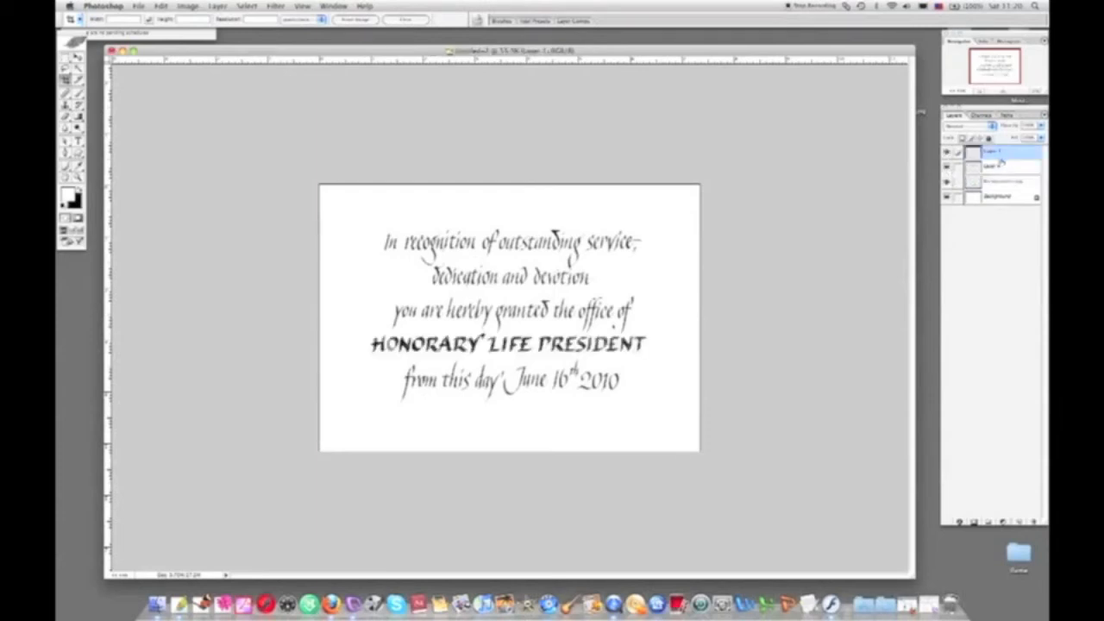
{"action": "double_click", "coordinate": [996, 165]}
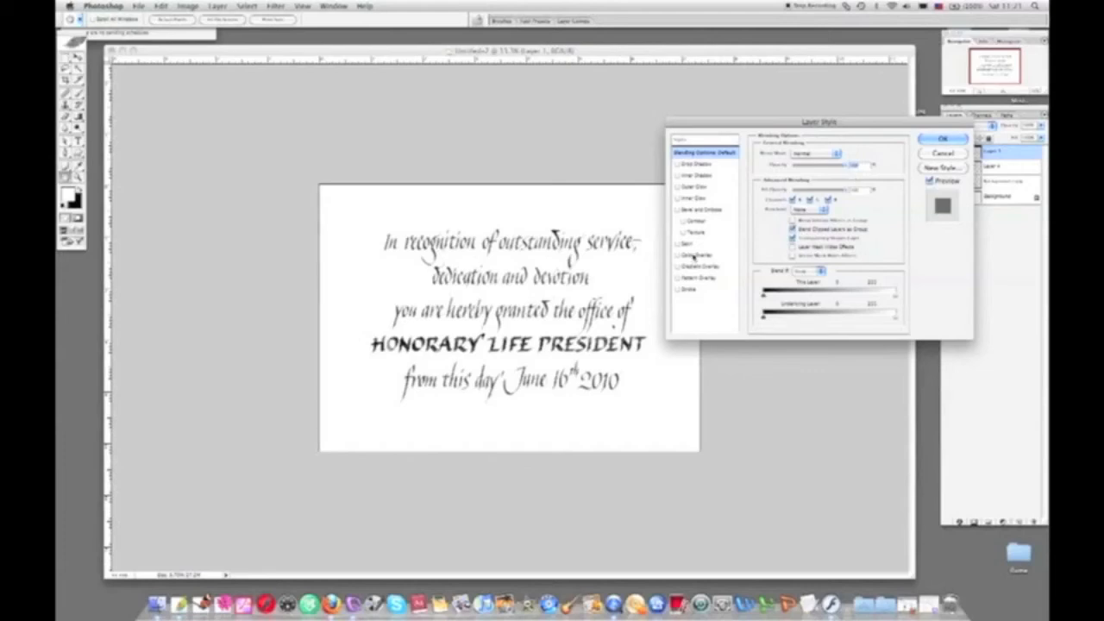
{"action": "left_click", "coordinate": [698, 255]}
{"action": "left_click", "coordinate": [938, 139]}
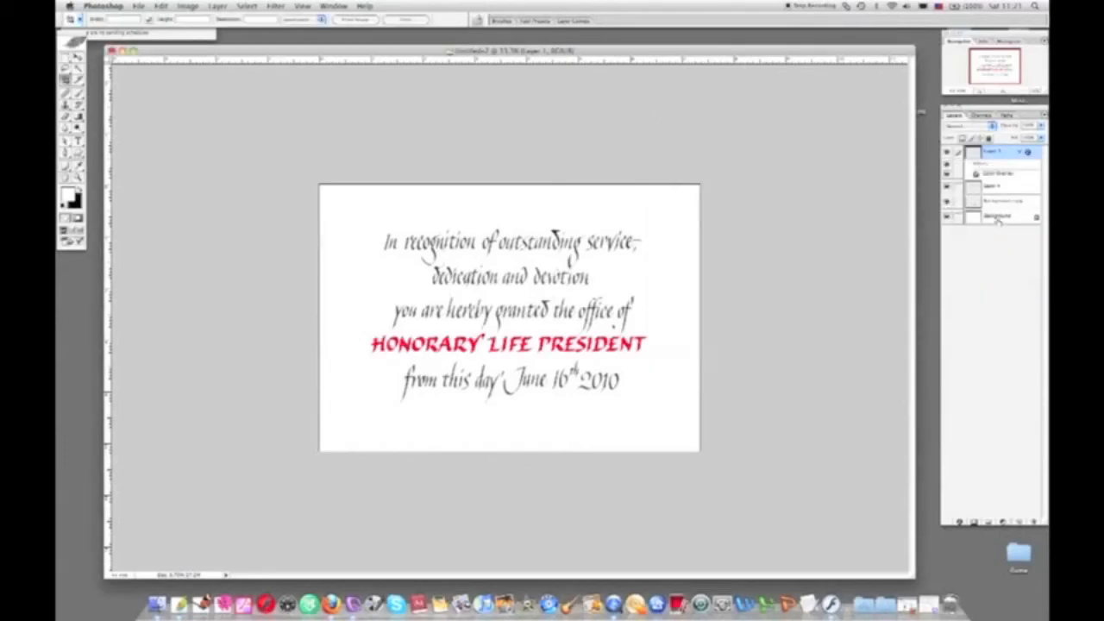
Fill the Background layer with a pale yellow swatch as foreground colour, in Normal mode at 100% opacity.
{"action": "left_click", "coordinate": [997, 216]}
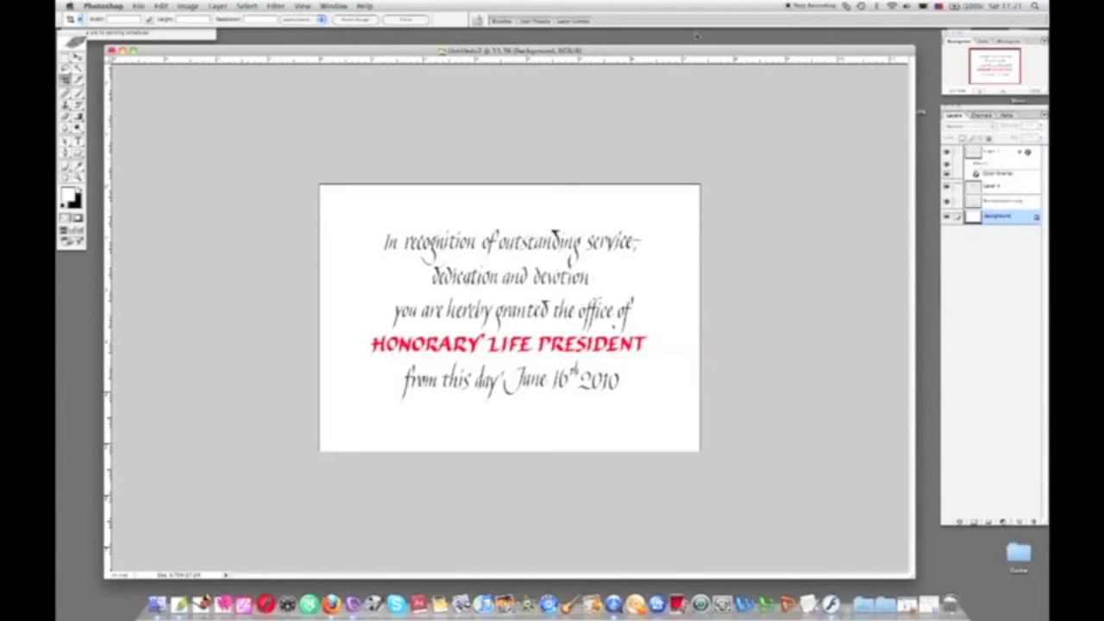
{"action": "left_click", "coordinate": [334, 6]}
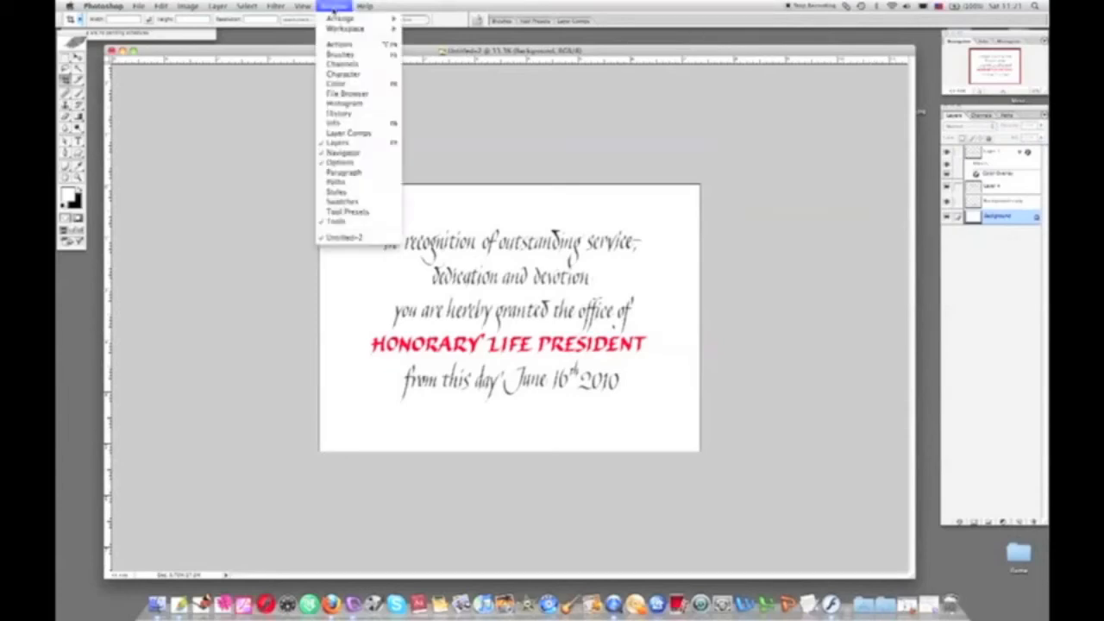
{"action": "left_click", "coordinate": [361, 201]}
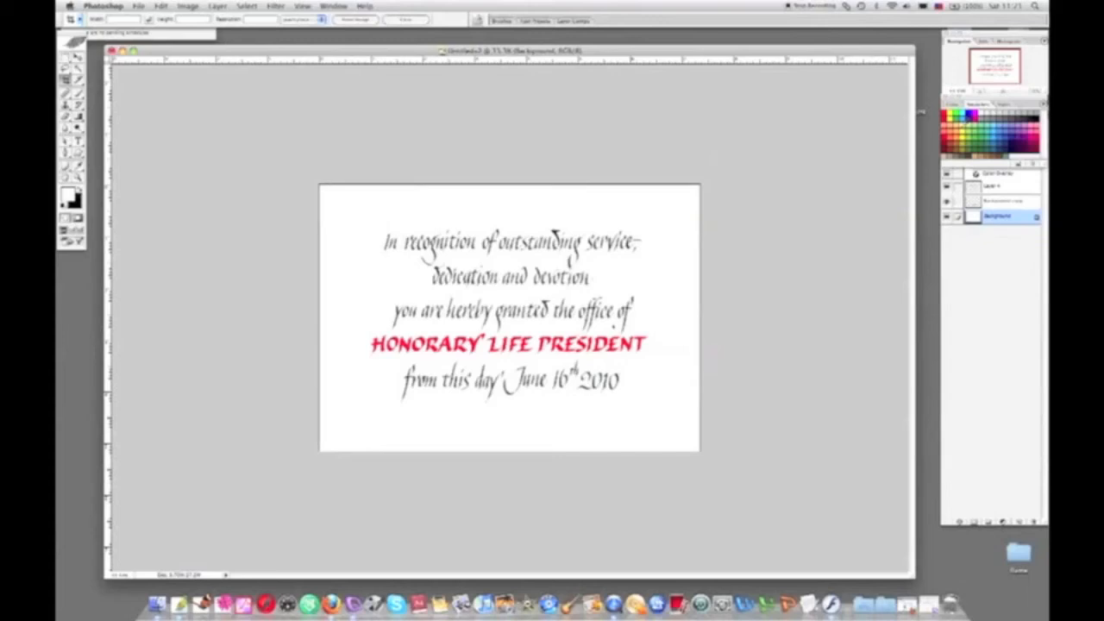
{"action": "left_click", "coordinate": [160, 6]}
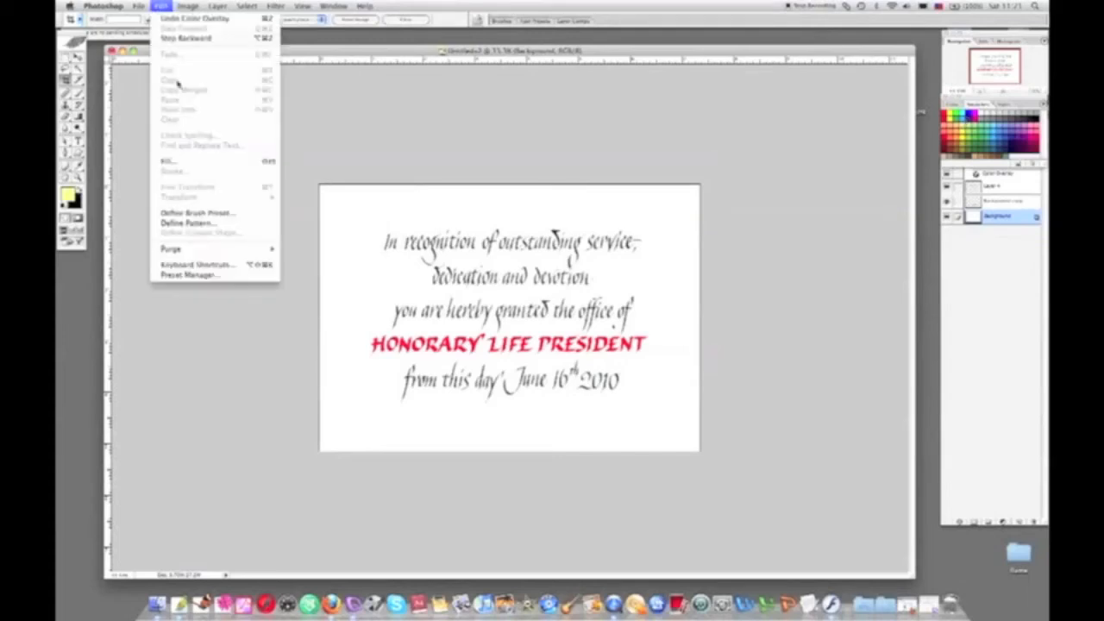
{"action": "left_click", "coordinate": [184, 163]}
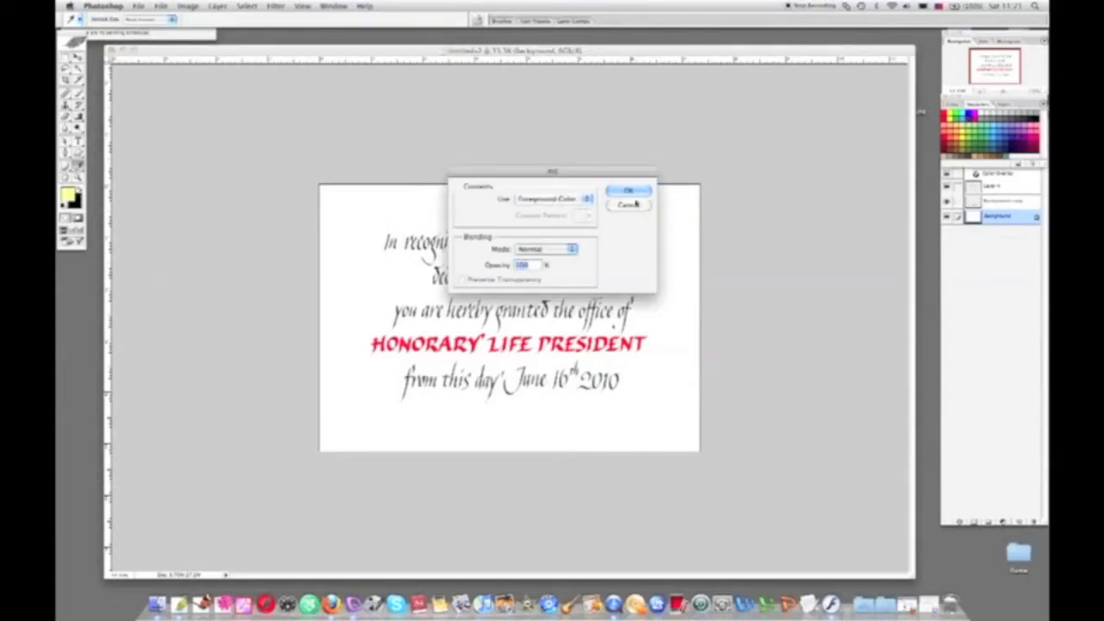
{"action": "left_click", "coordinate": [630, 191]}
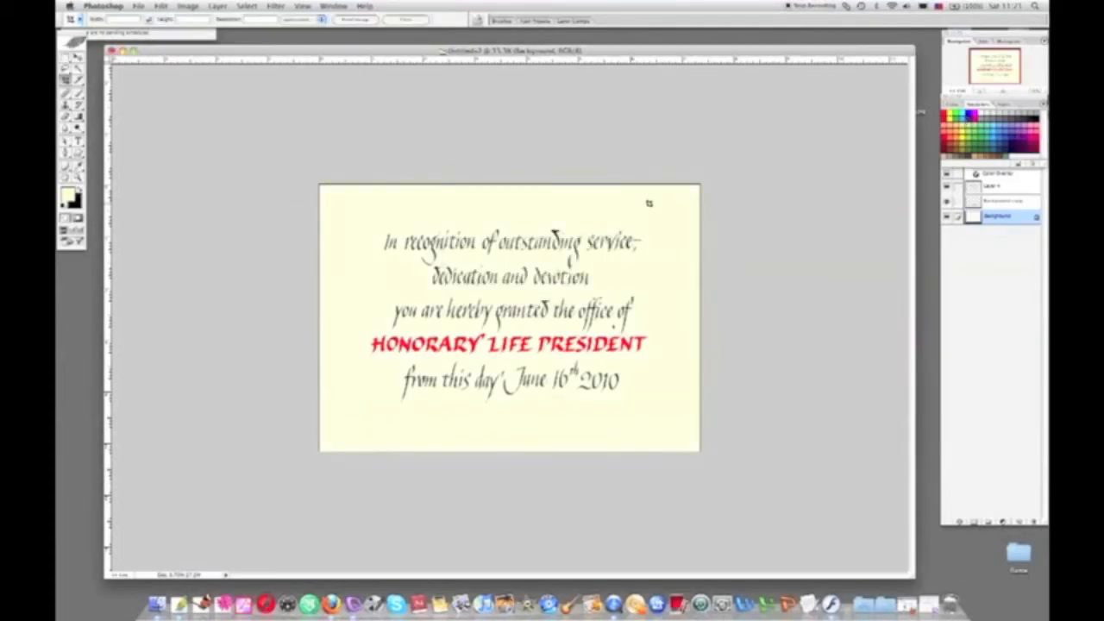
Duplicate the certificate image with only its merged layers, keeping the suggested copy name.
{"action": "left_click", "coordinate": [190, 6]}
{"action": "left_click", "coordinate": [202, 51]}
{"action": "left_click", "coordinate": [435, 240]}
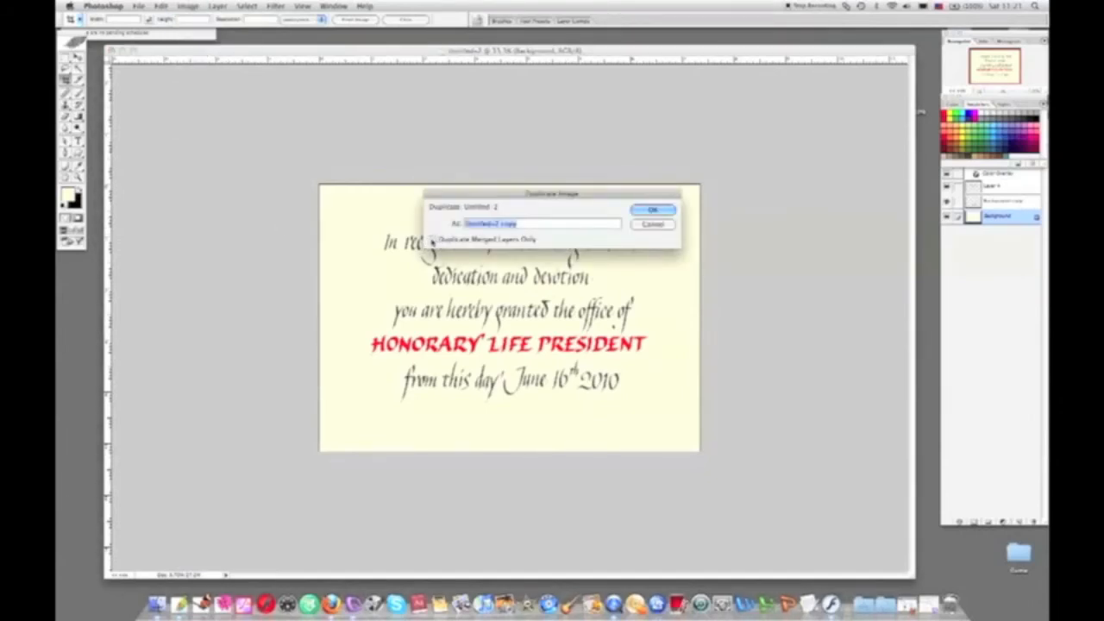
{"action": "left_click", "coordinate": [652, 210]}
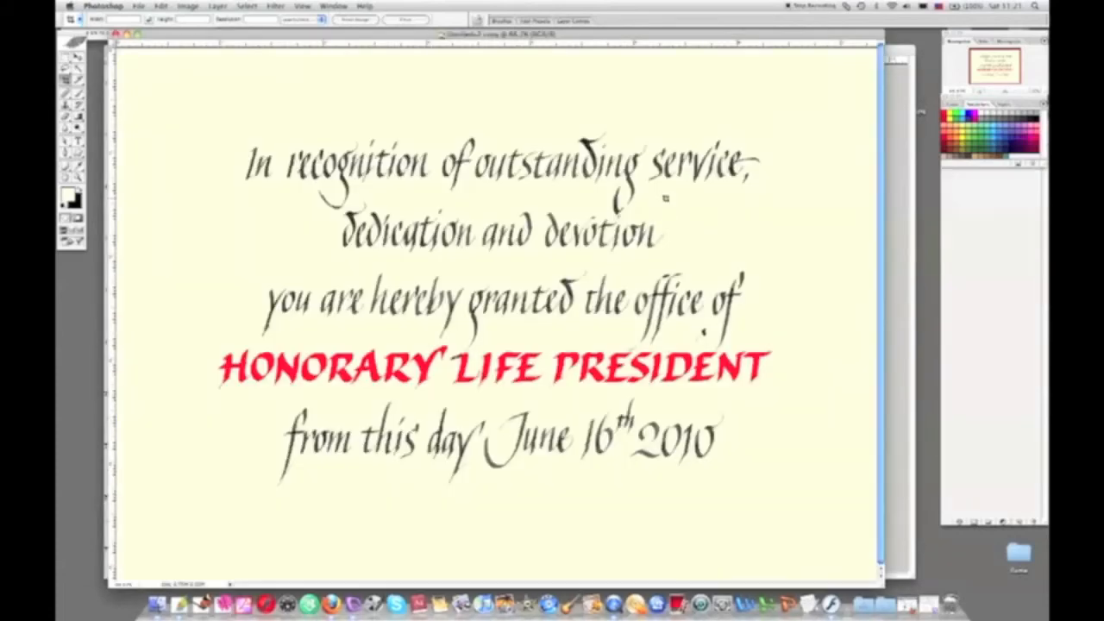
Resample the merged copy to a resolution of 72 pixels/inch with Bicubic resampling and constrained proportions.
{"action": "left_click", "coordinate": [183, 7]}
{"action": "left_click", "coordinate": [205, 87]}
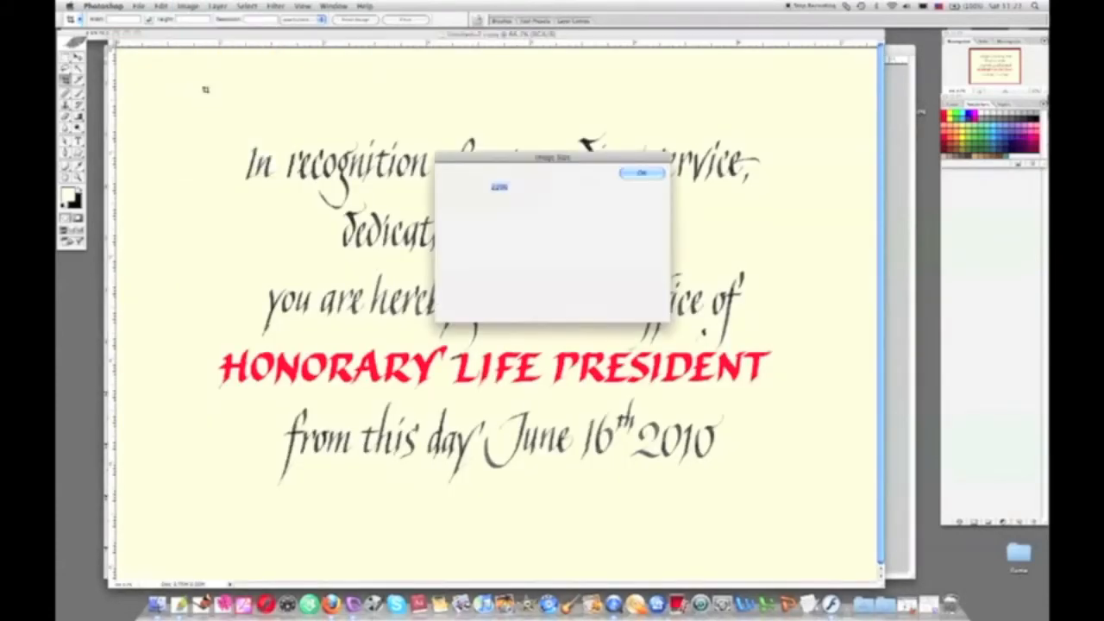
{"action": "double_click", "coordinate": [511, 268]}
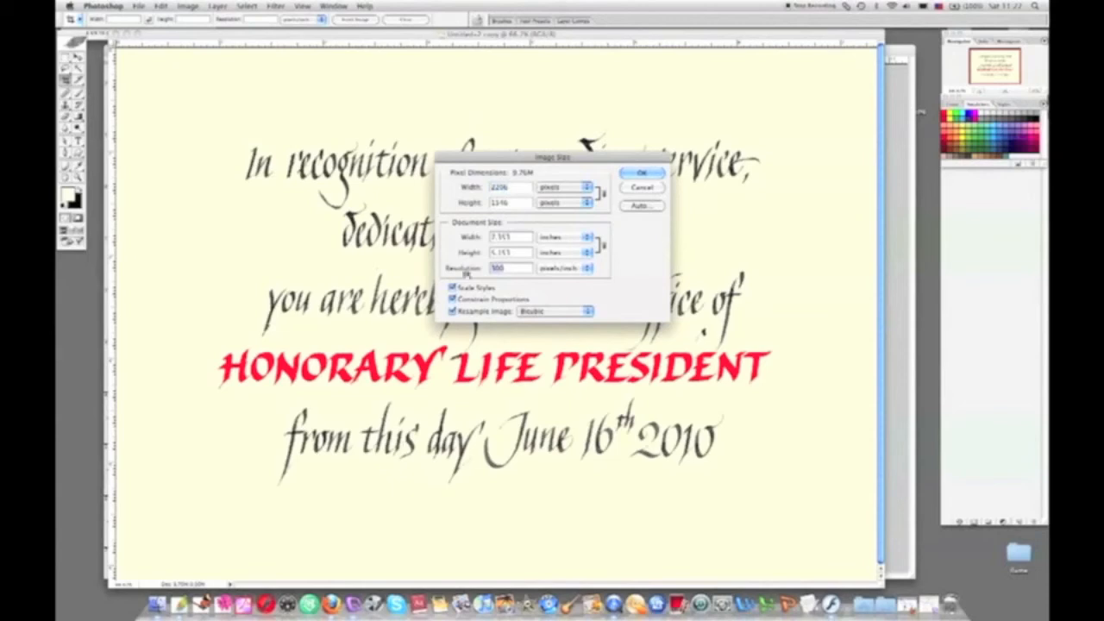
{"action": "type", "text": "72"}
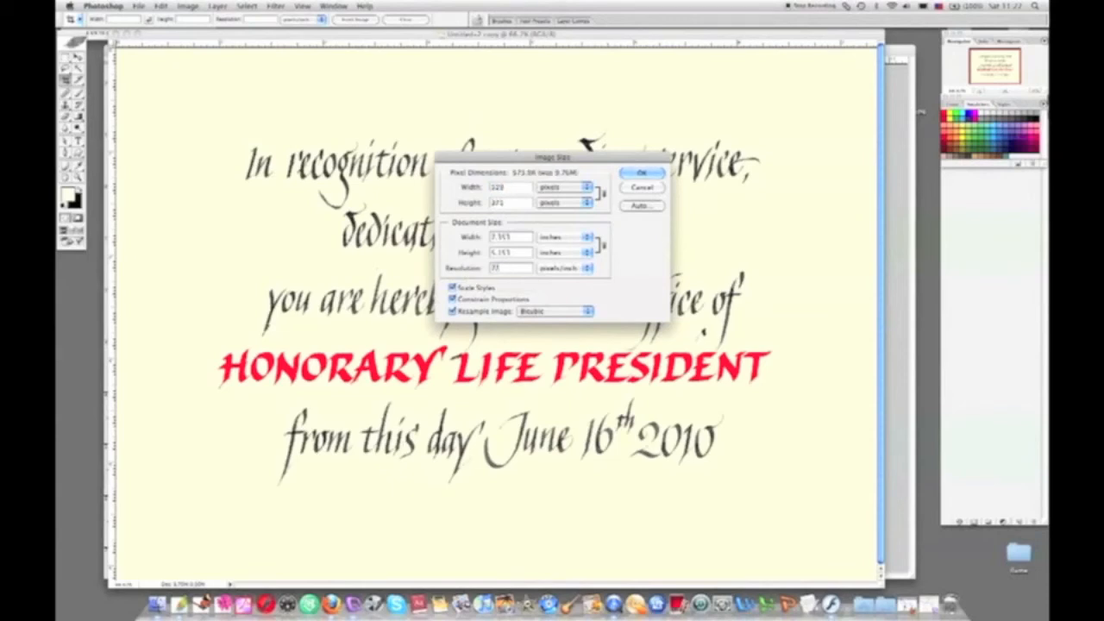
{"action": "left_click", "coordinate": [643, 175]}
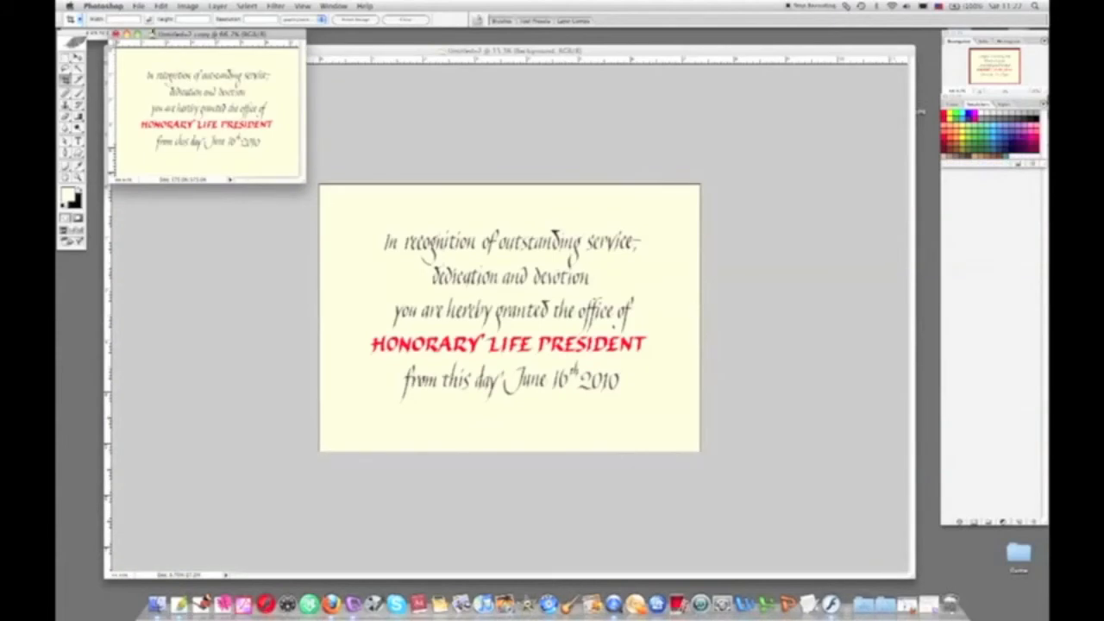
Save the reduced copy for web as a high-quality JPEG named "rough layout.jpg" on the Desktop, and close the copy.
{"action": "left_click", "coordinate": [138, 6]}
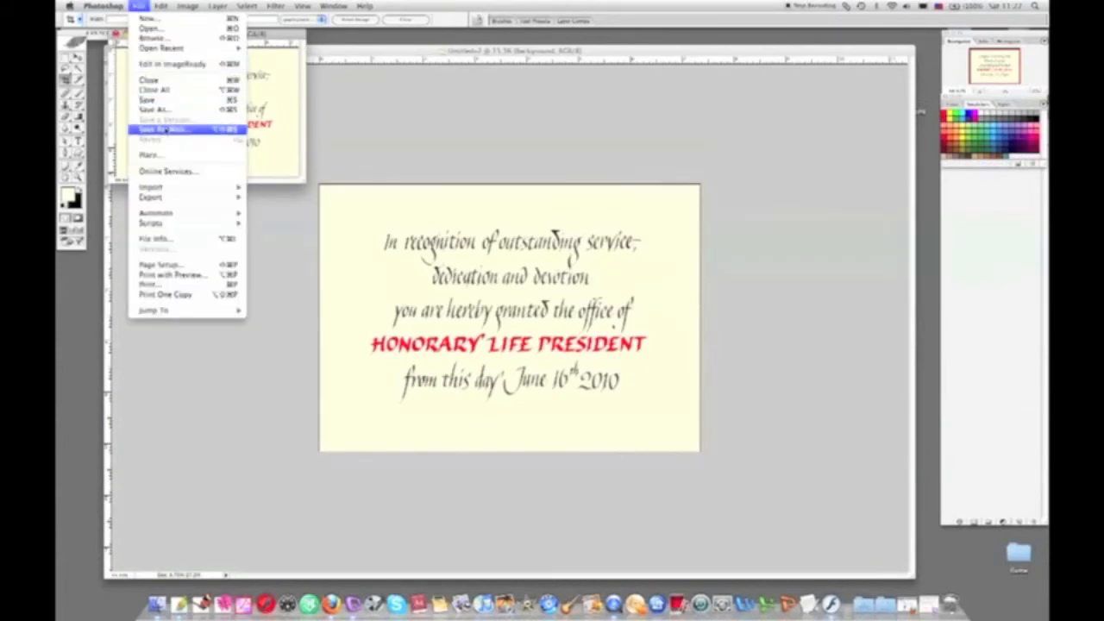
{"action": "left_click", "coordinate": [159, 128]}
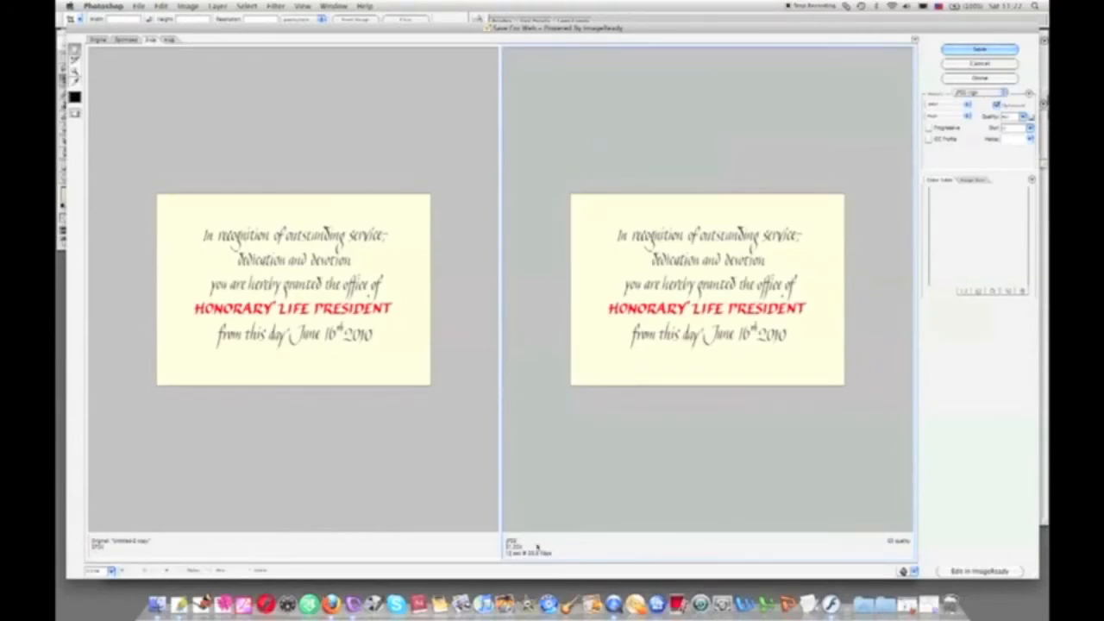
{"action": "left_click", "coordinate": [968, 49]}
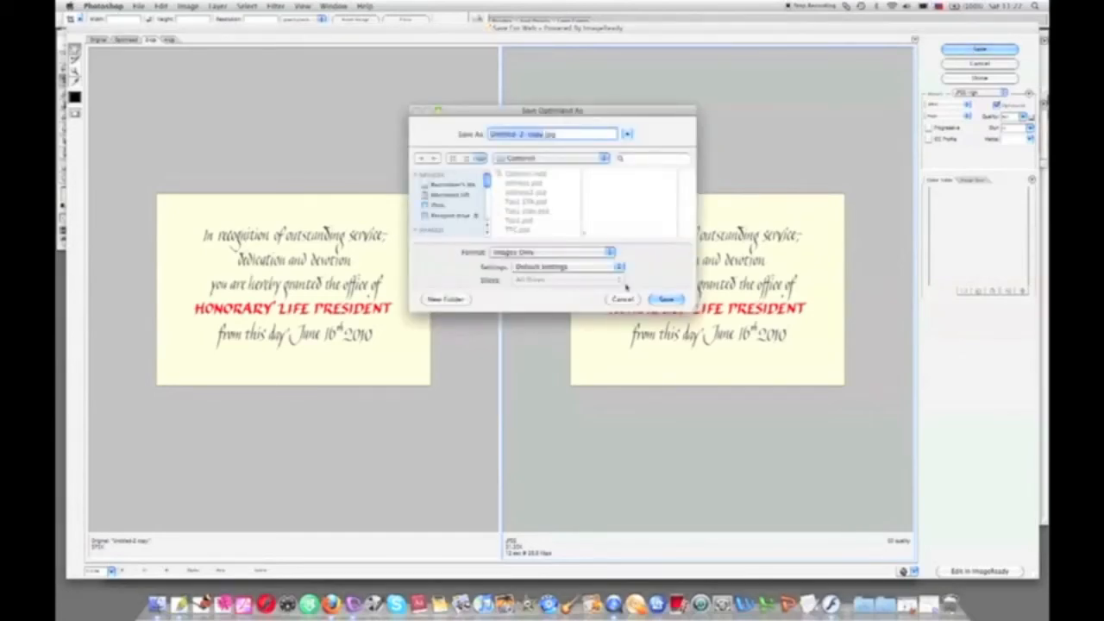
{"action": "type", "text": "rough layout"}
{"action": "left_click", "coordinate": [603, 159]}
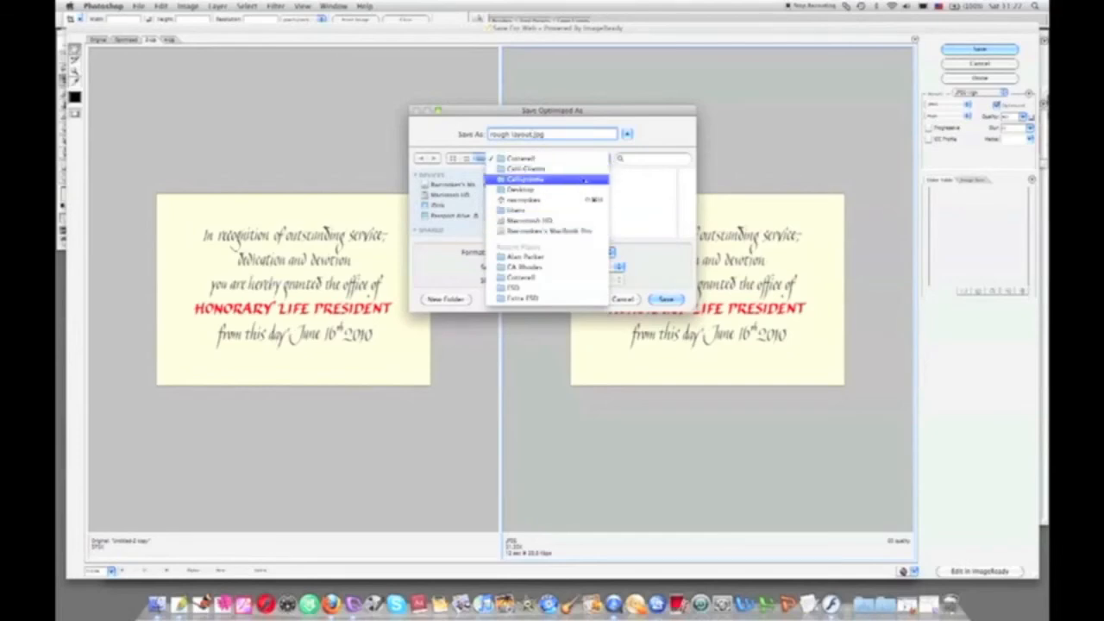
{"action": "left_click", "coordinate": [566, 197]}
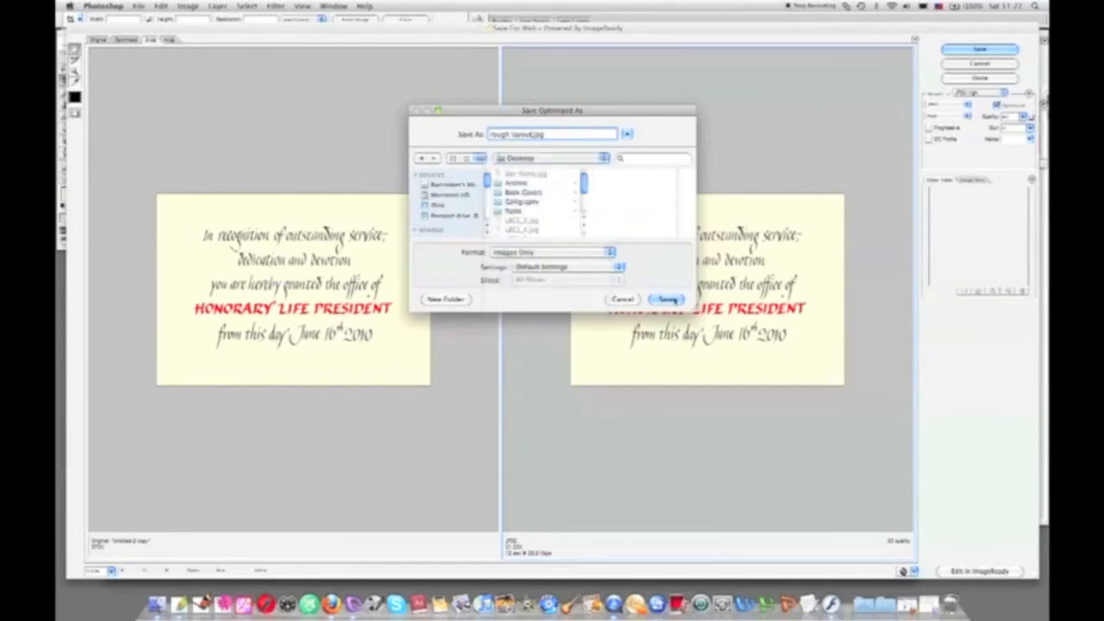
{"action": "left_click", "coordinate": [664, 299]}
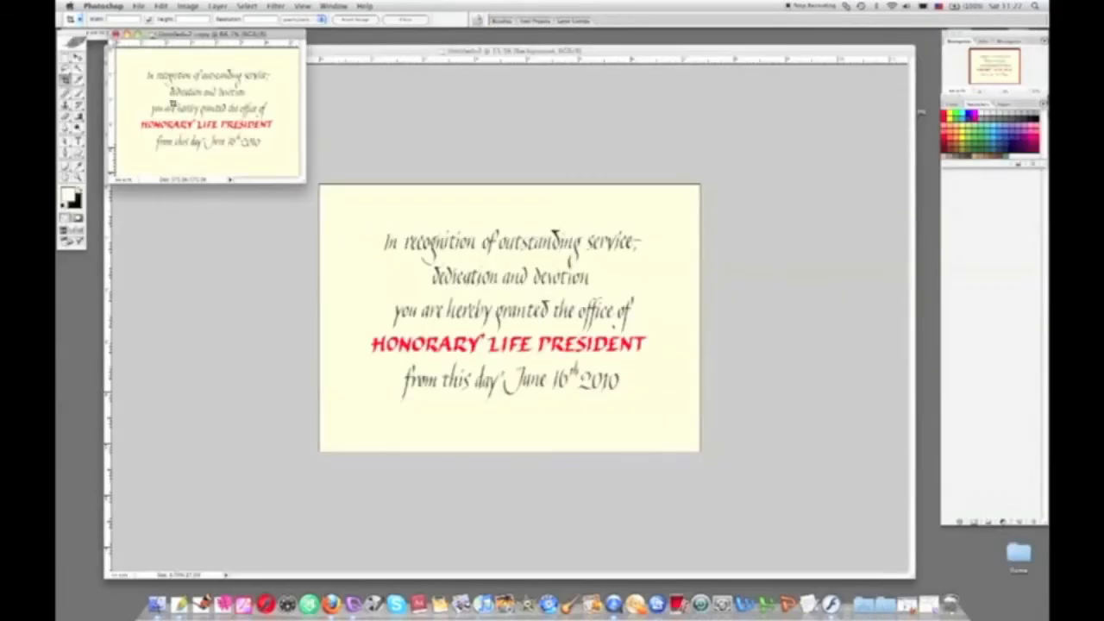
{"action": "left_click", "coordinate": [116, 36]}
{"action": "left_click", "coordinate": [510, 172]}
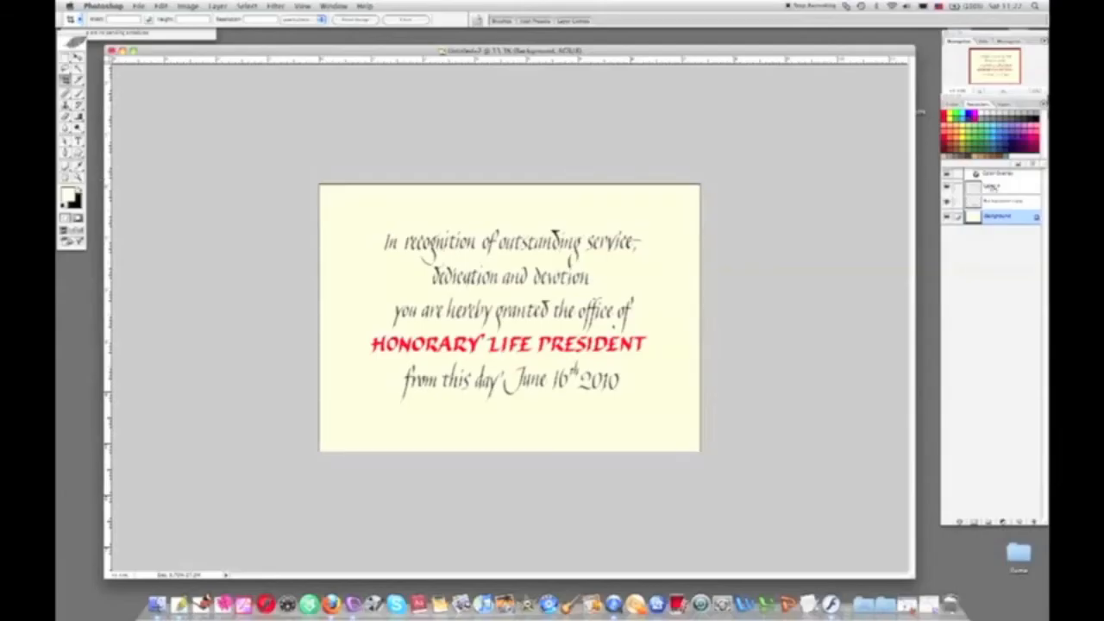
Check which lettering Layer 4 holds in a close-up of the opening lines, and apply a Drop Shadow with increased spread to that layer.
{"action": "left_click", "coordinate": [998, 187]}
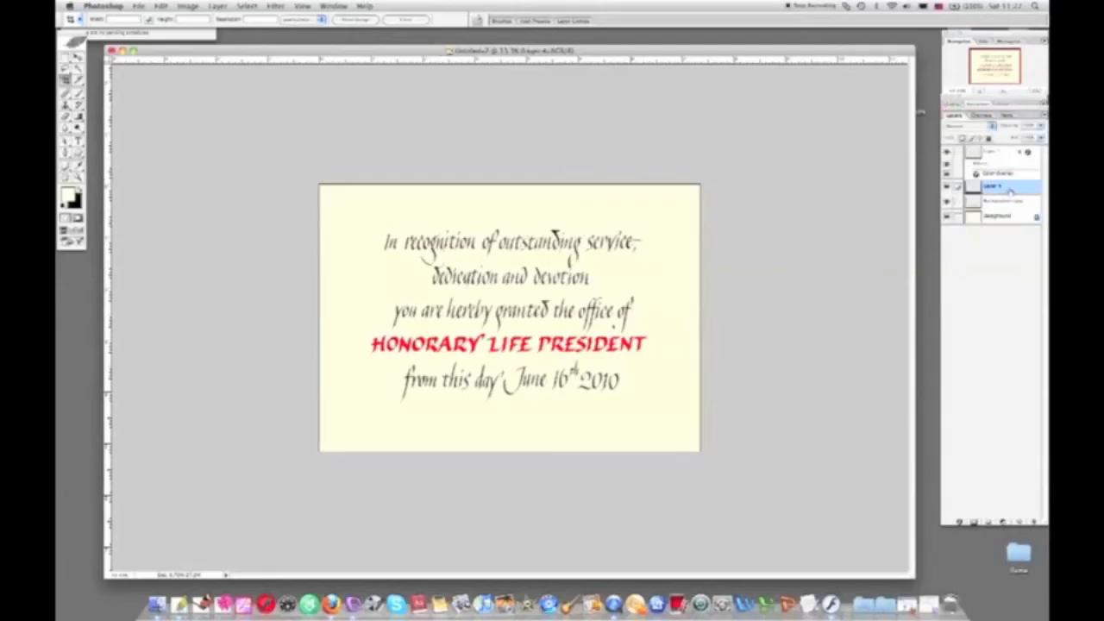
{"action": "left_click", "coordinate": [78, 177]}
{"action": "left_click_drag", "start_coordinate": [372, 223], "coordinate": [455, 312]}
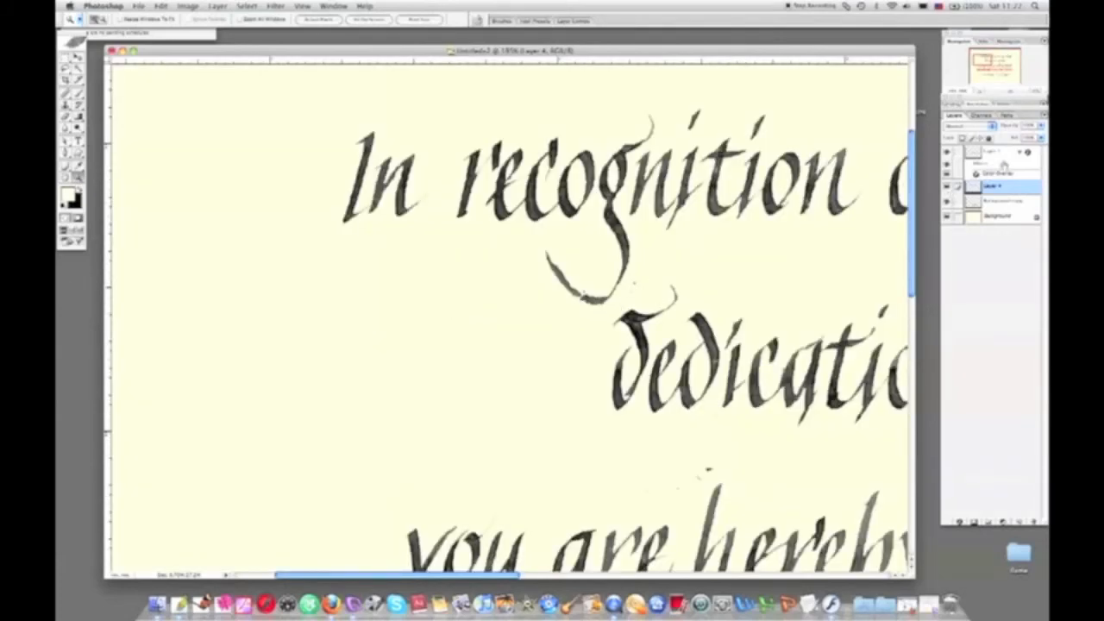
{"action": "left_click", "coordinate": [947, 186]}
{"action": "left_click", "coordinate": [947, 187]}
{"action": "double_click", "coordinate": [1015, 188]}
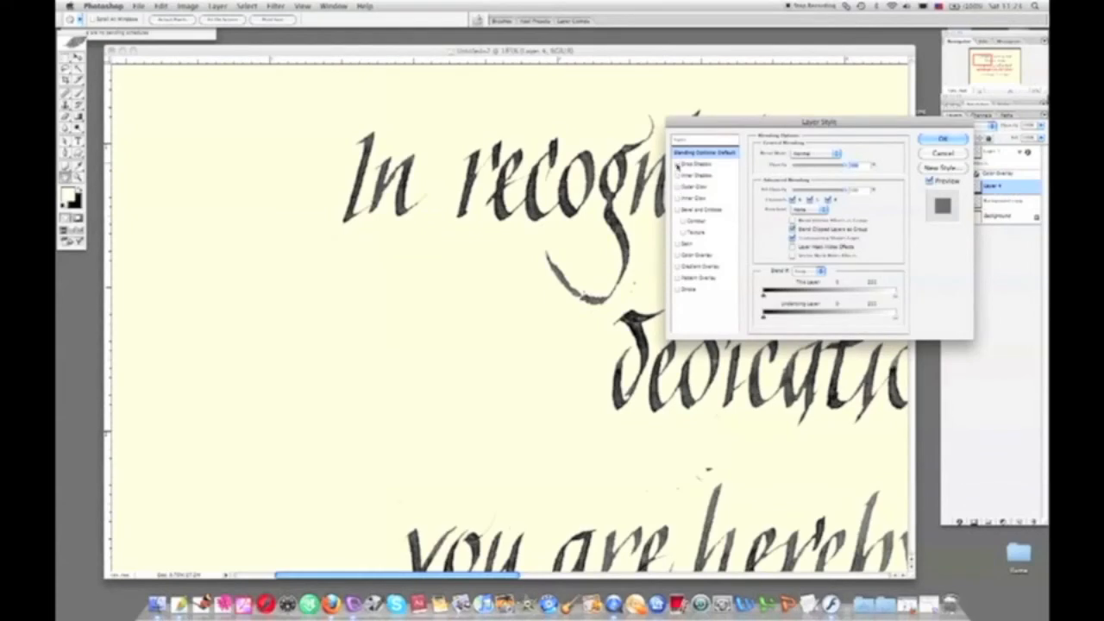
{"action": "left_click", "coordinate": [678, 164]}
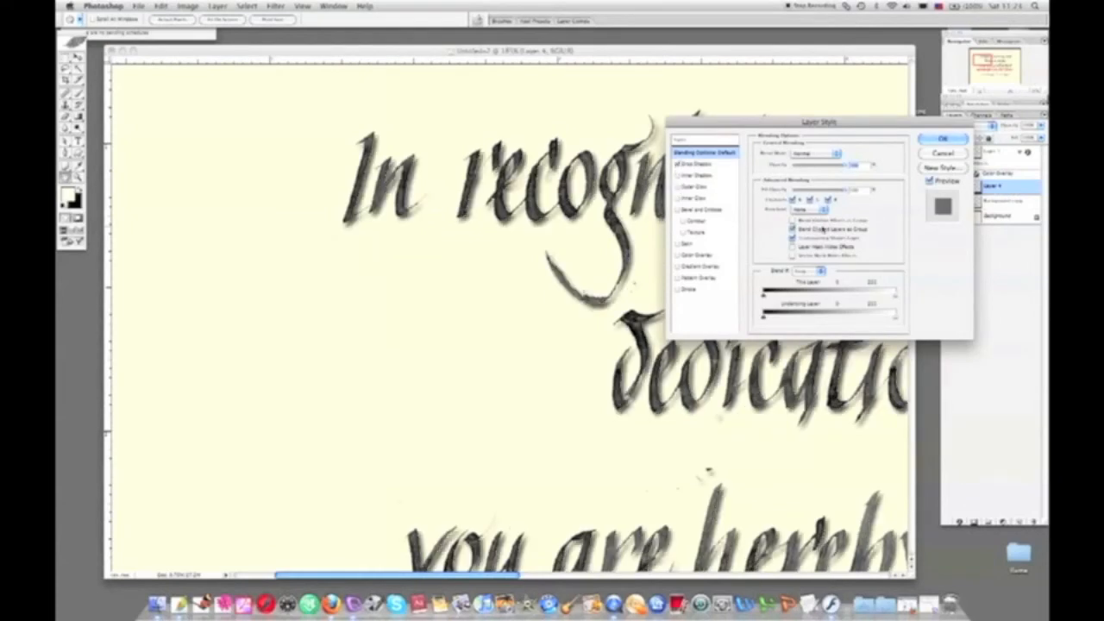
{"action": "left_click", "coordinate": [708, 166]}
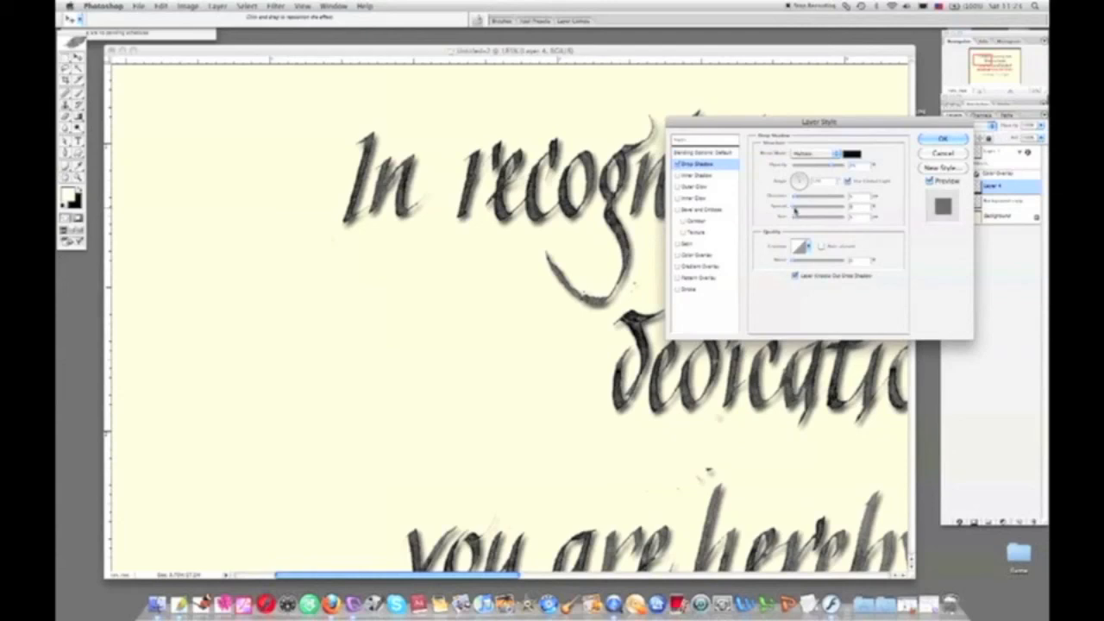
{"action": "left_click_drag", "start_coordinate": [794, 218], "coordinate": [796, 211]}
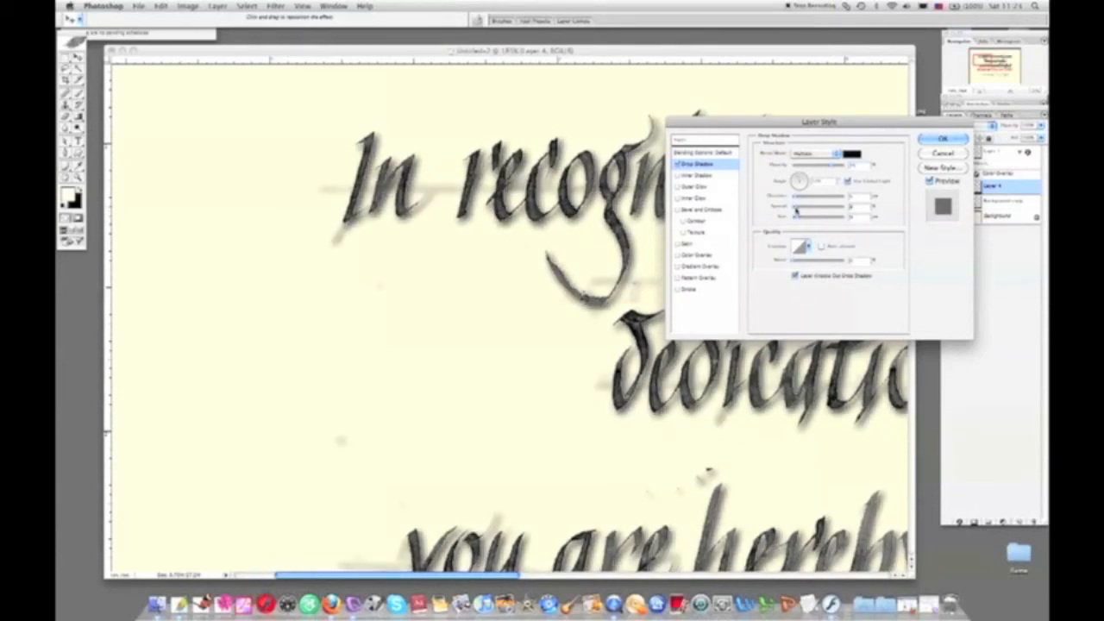
{"action": "left_click", "coordinate": [923, 143]}
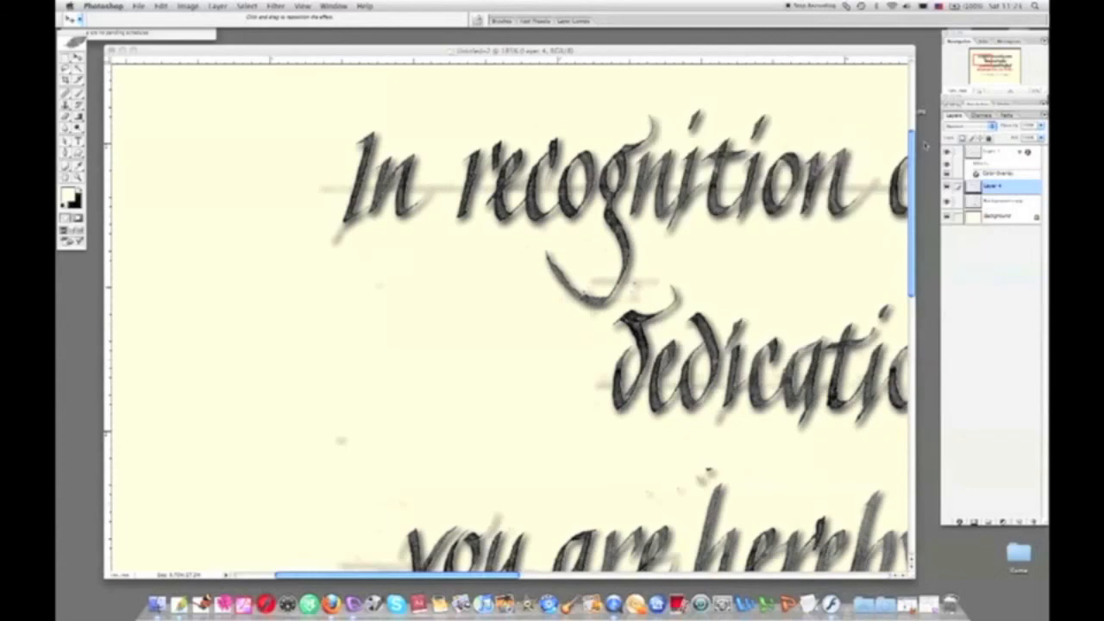
Erase the stray scan marks around "In recognition" on Layer 4, using a smaller eraser brush for the gaps between letters.
{"action": "left_click", "coordinate": [72, 117]}
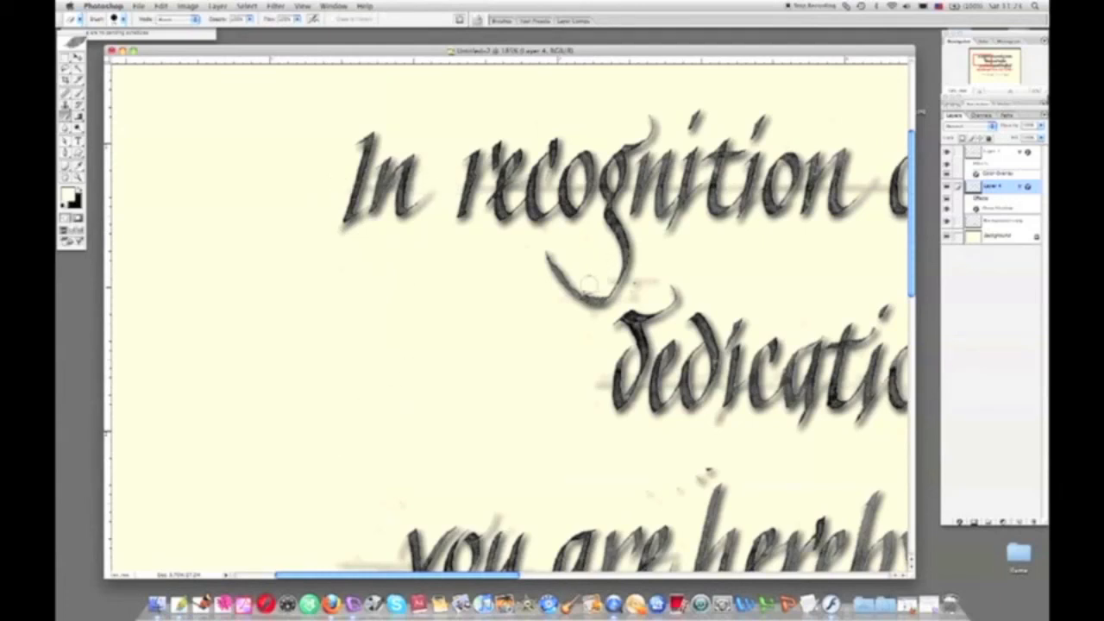
{"action": "left_click", "coordinate": [78, 179]}
{"action": "left_click_drag", "start_coordinate": [476, 126], "coordinate": [654, 306]}
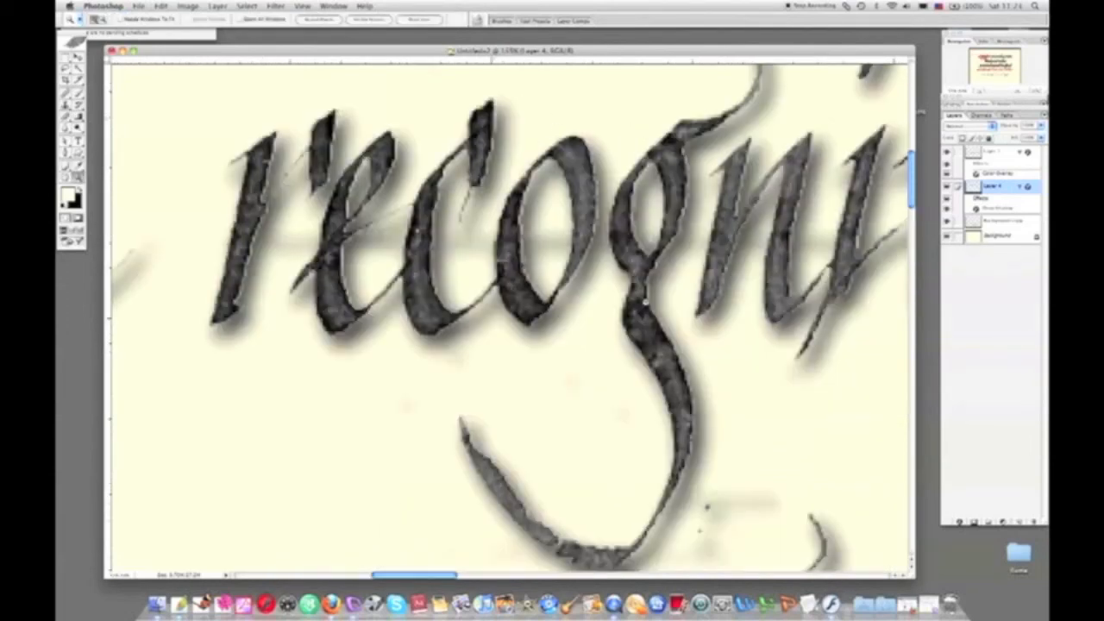
{"action": "left_click", "coordinate": [67, 123]}
{"action": "left_click", "coordinate": [118, 21]}
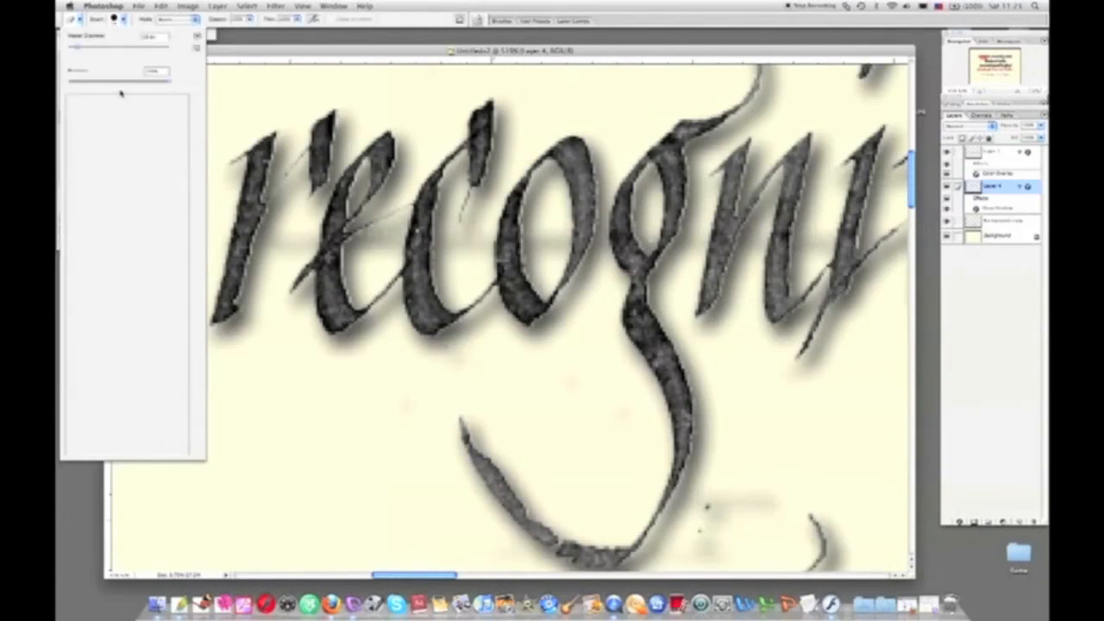
{"action": "left_click", "coordinate": [124, 101]}
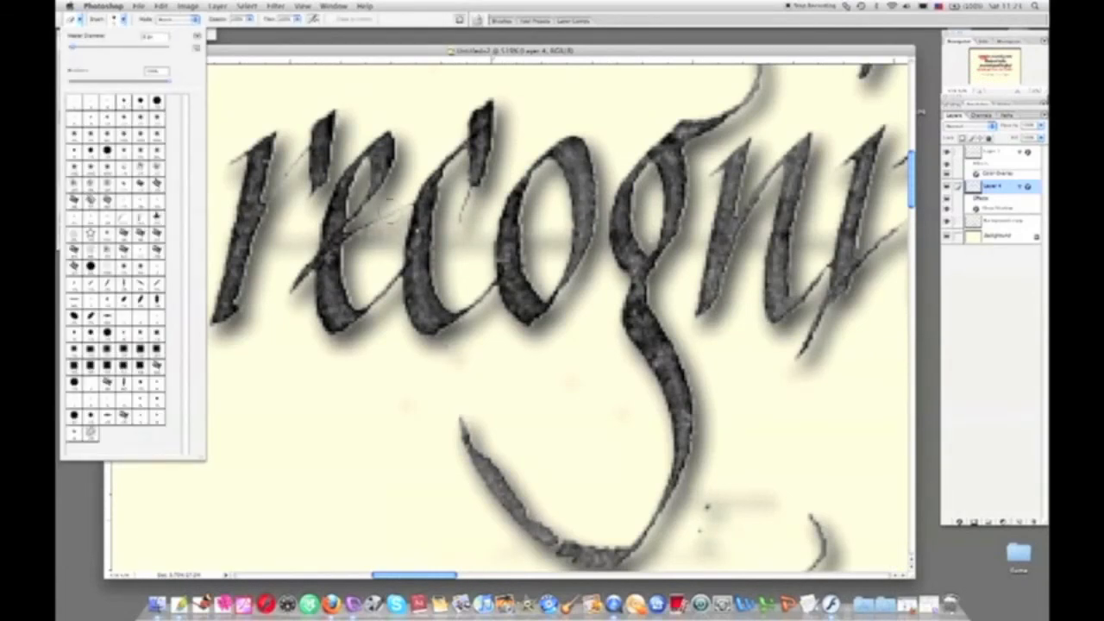
{"action": "left_click", "coordinate": [288, 242]}
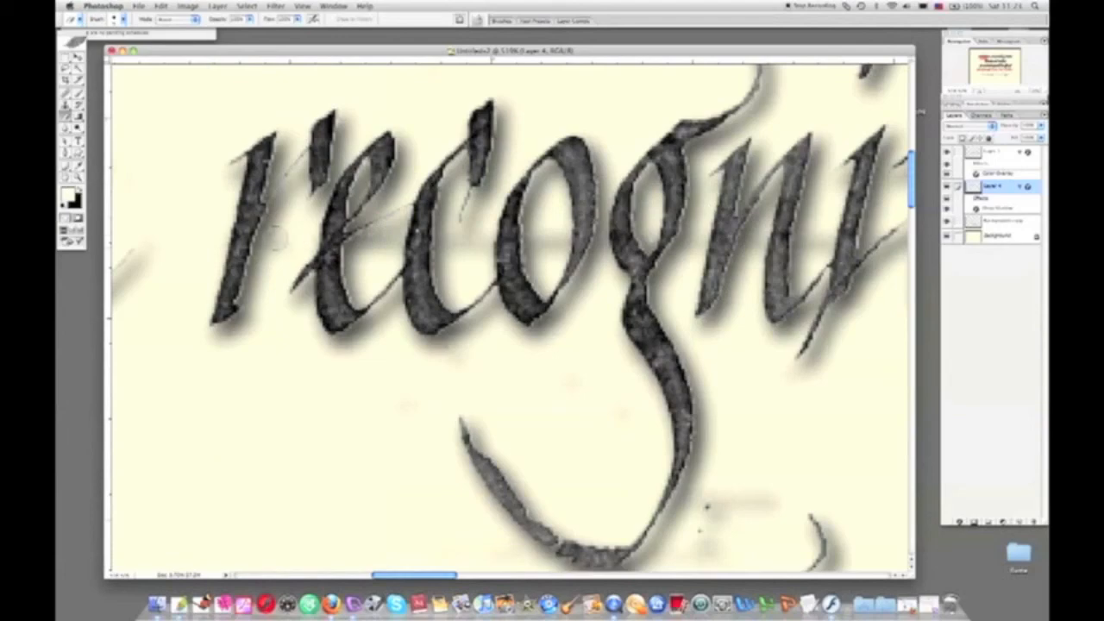